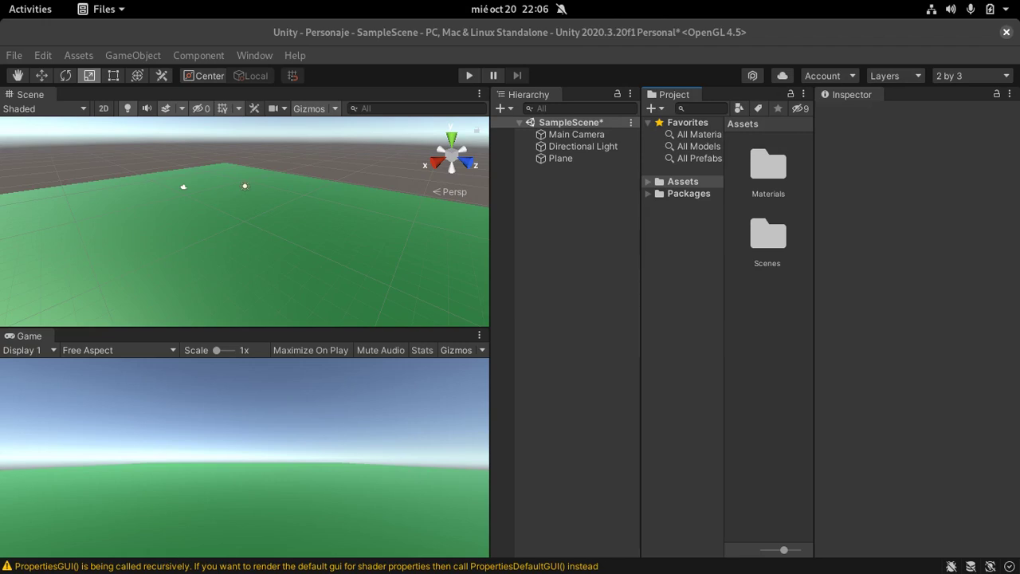
- Bring up the file manager over Unity and widen it so the files fit in one row
left_click(1007, 423)
mouse_move(538, 85)
left_mouse_down()
mouse_move(553, 99)
mouse_move(551, 261)
mouse_move(544, 224)
left_mouse_up()
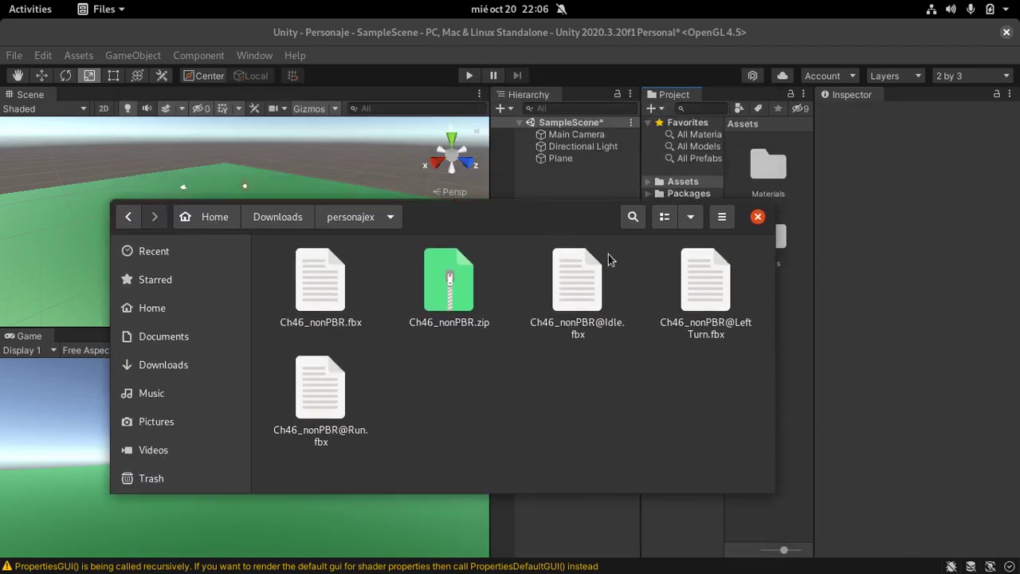
left_click_drag(769, 274, 893, 275)
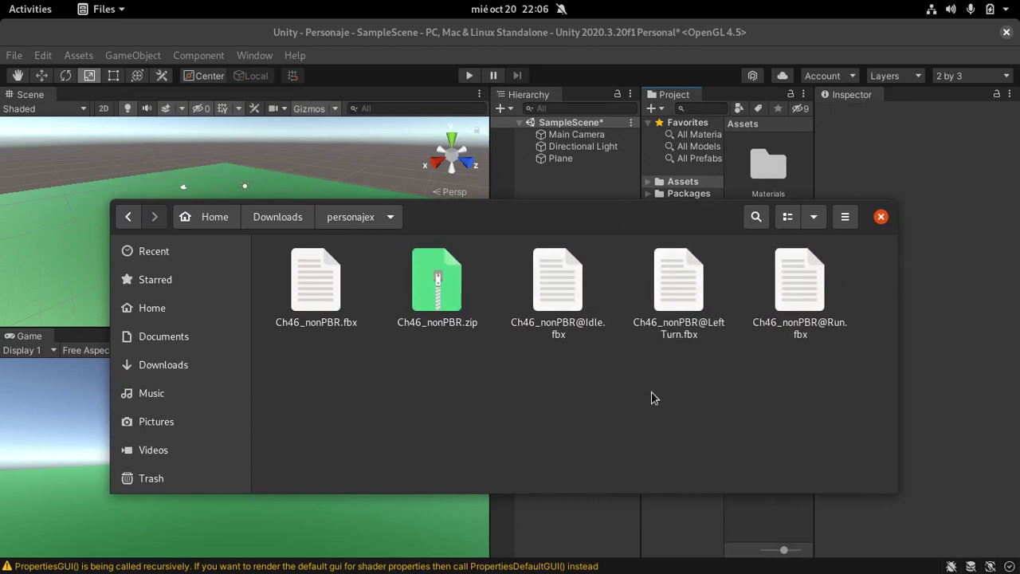
- Extract Ch46_nonPBR.zip here in personajex and open the extracted Ch46_nonPBR folder
left_click(437, 283)
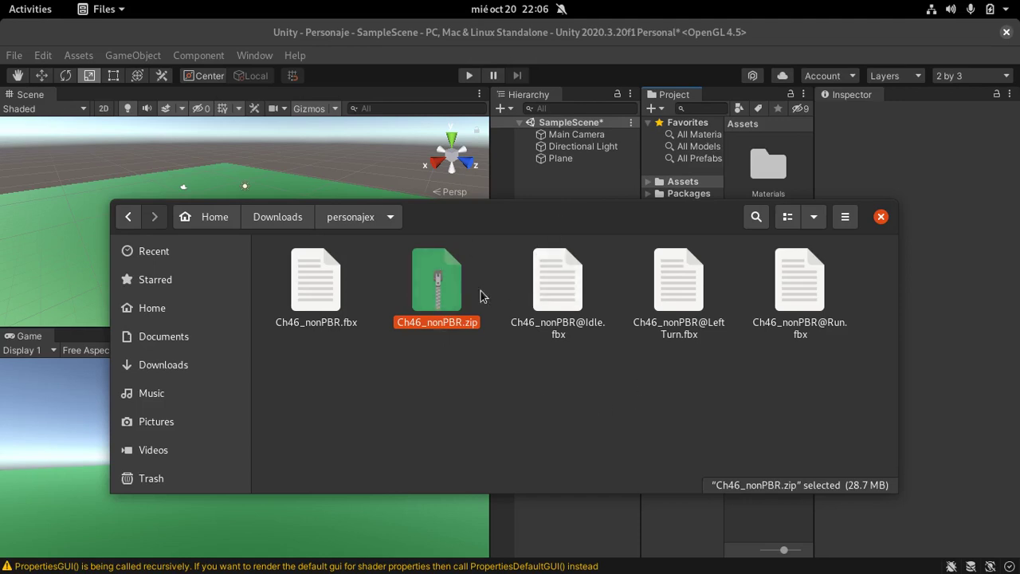
left_click(540, 375)
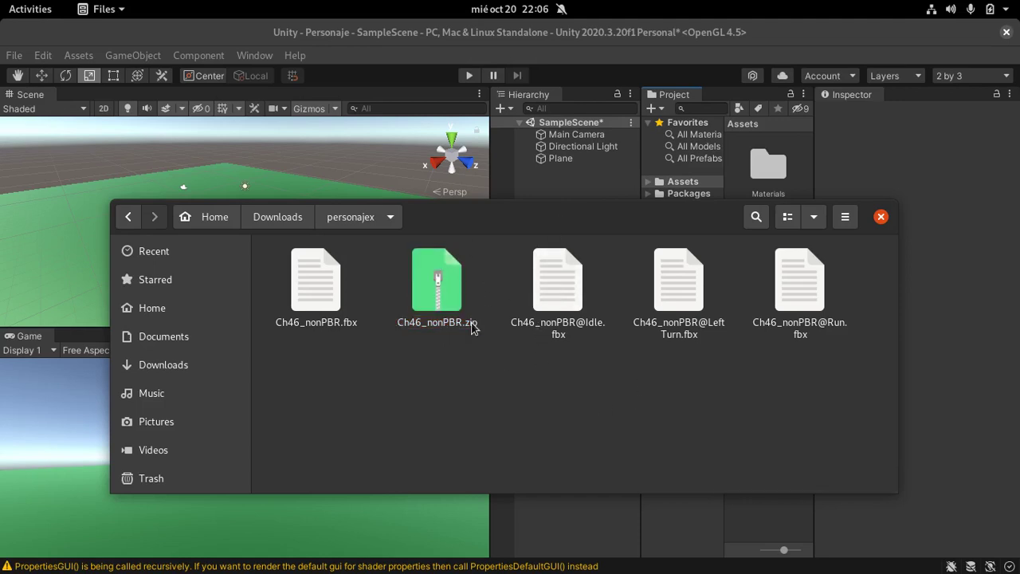
right_click(448, 288)
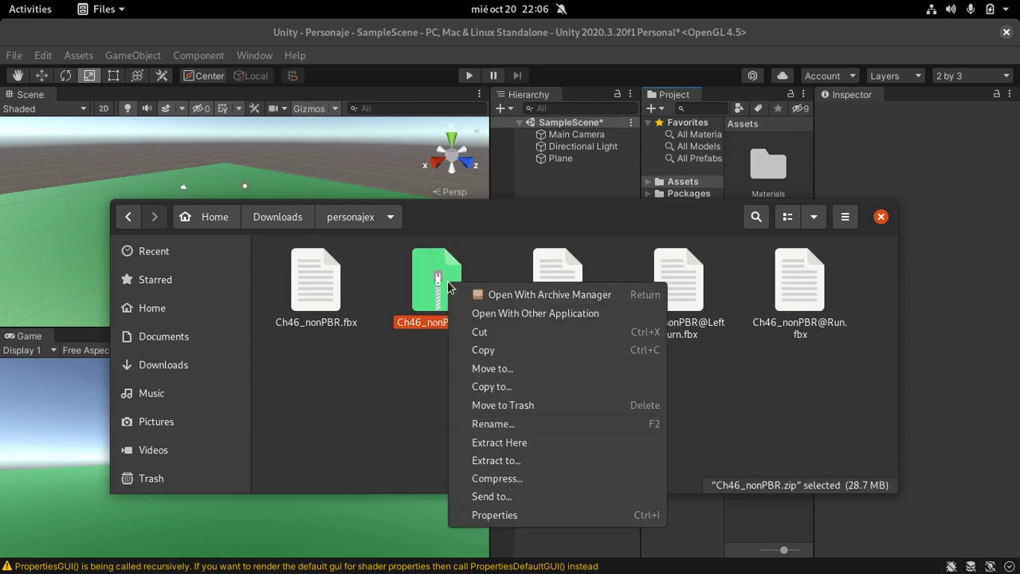
left_click(529, 445)
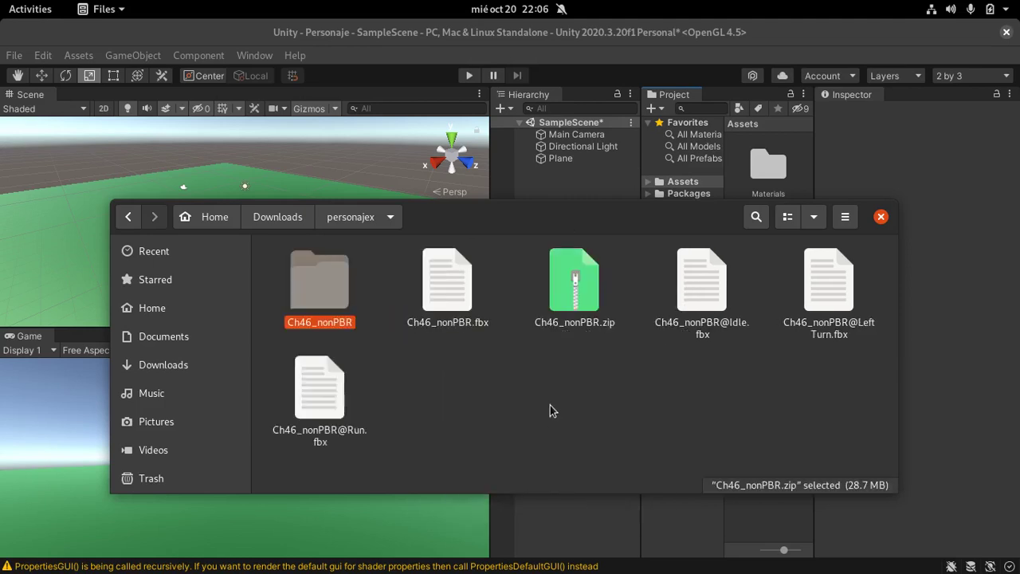
double_click(320, 276)
- Move the textures folder out of Ch46_nonPBR into personajex
left_click(328, 284)
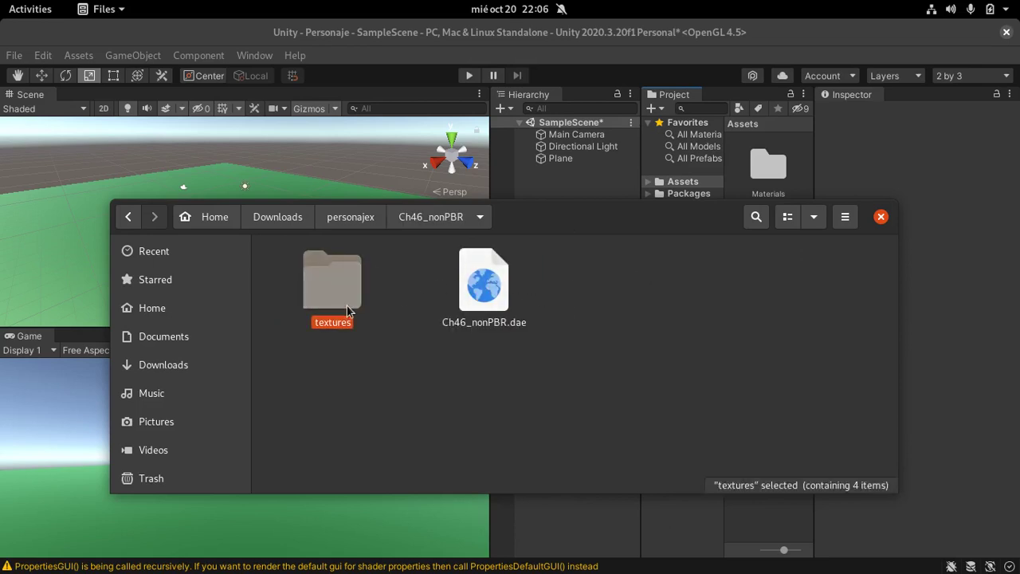
mouse_move(347, 305)
left_mouse_down()
mouse_move(359, 254)
mouse_move(348, 220)
mouse_move(406, 298)
left_mouse_up()
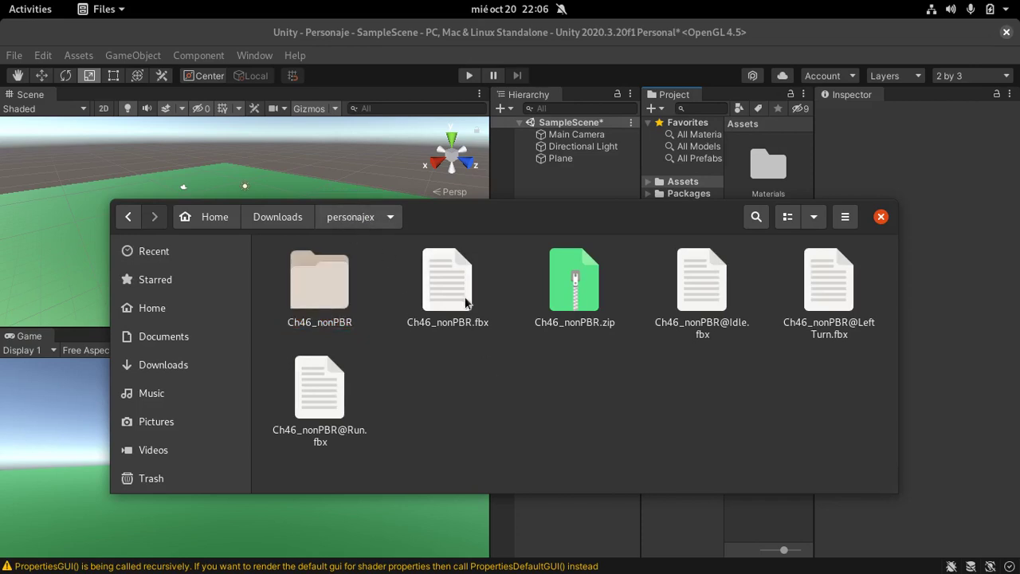
double_click(326, 304)
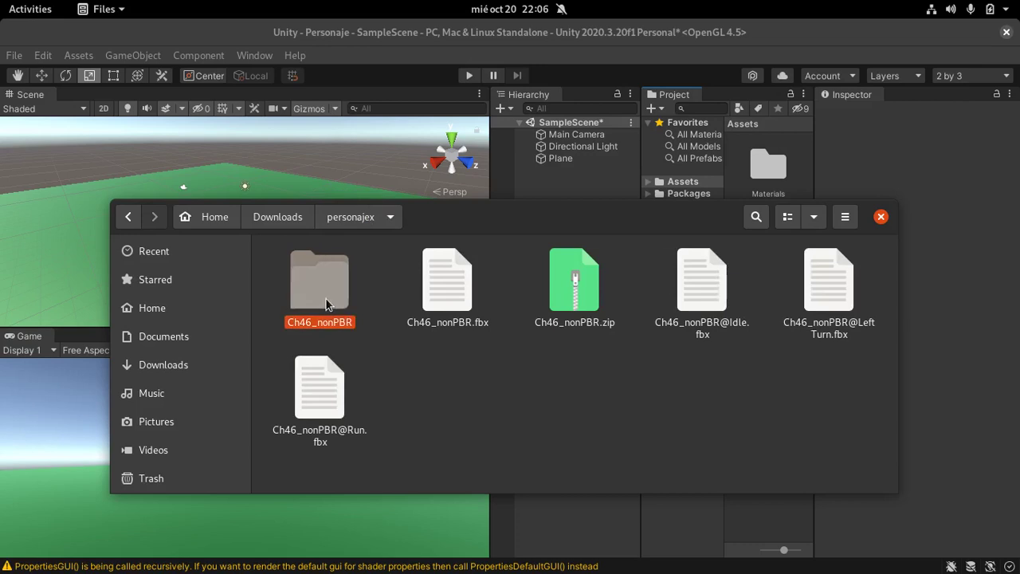
mouse_move(341, 292)
left_mouse_down()
mouse_move(362, 249)
mouse_move(356, 226)
left_mouse_up()
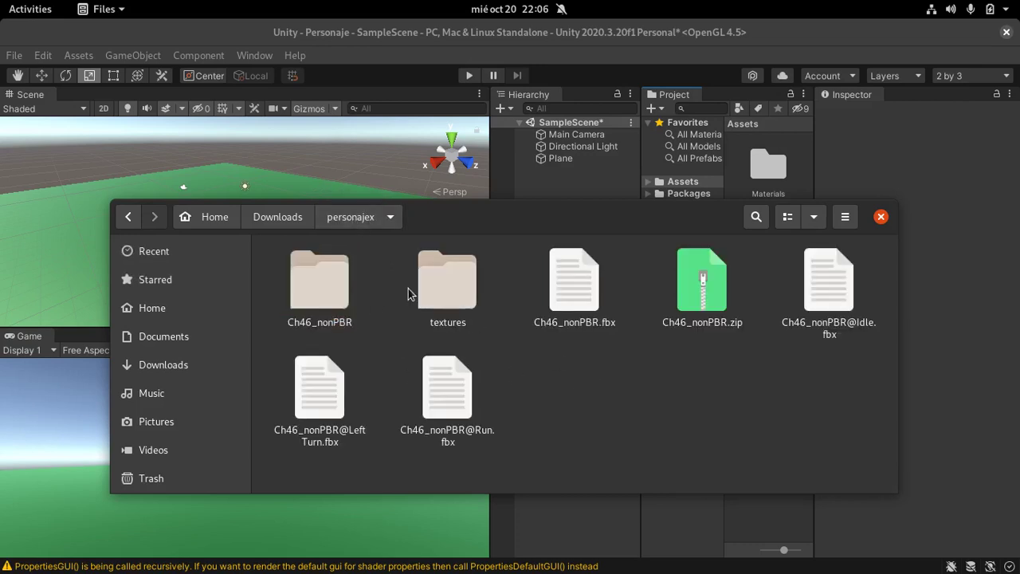
left_click(446, 292)
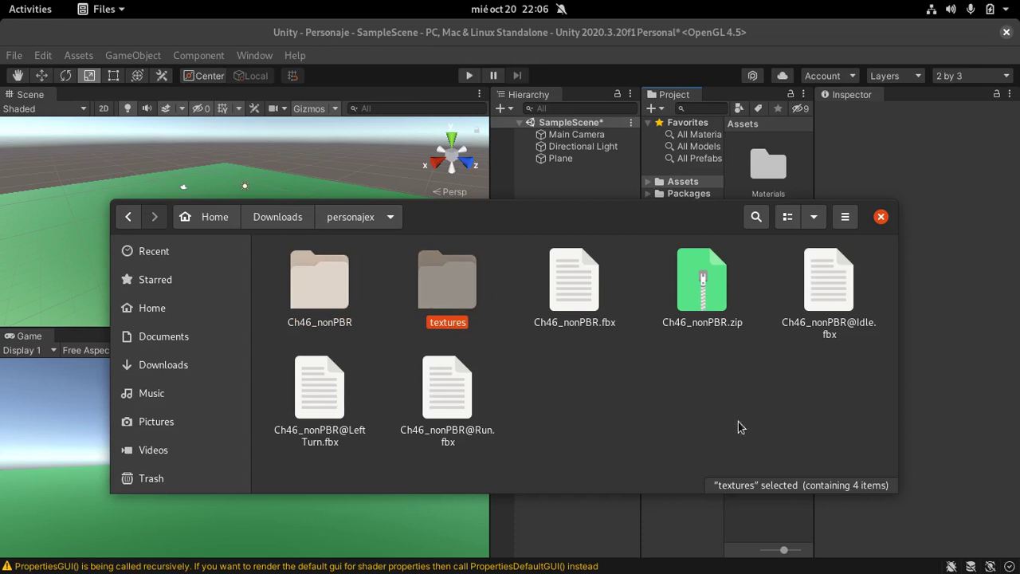
- Select the Ch46_nonPBR, Left Turn, Run and Idle FBX files and the textures folder
left_click(586, 306)
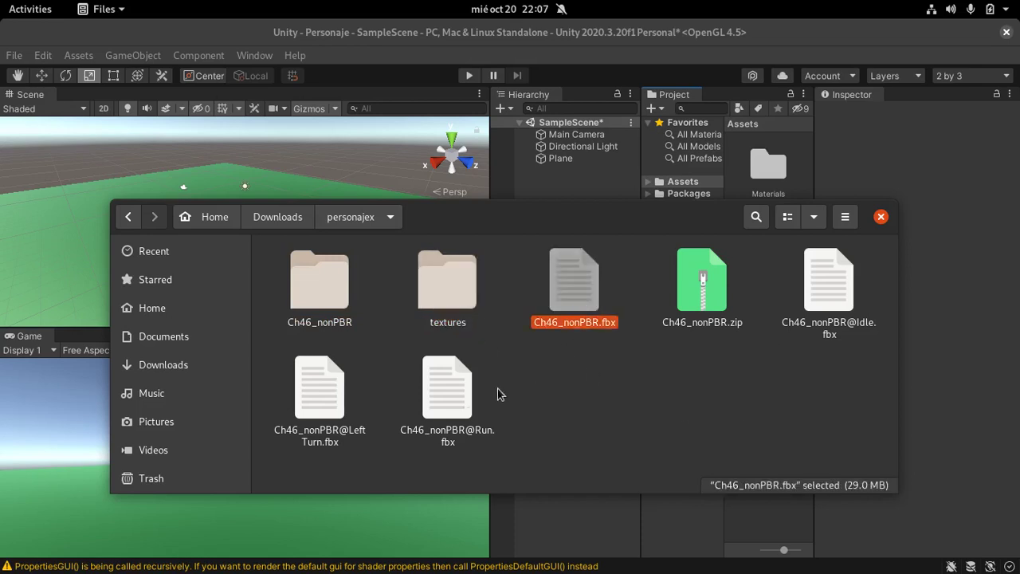
left_click(350, 402)
left_click(428, 412)
left_click(827, 280)
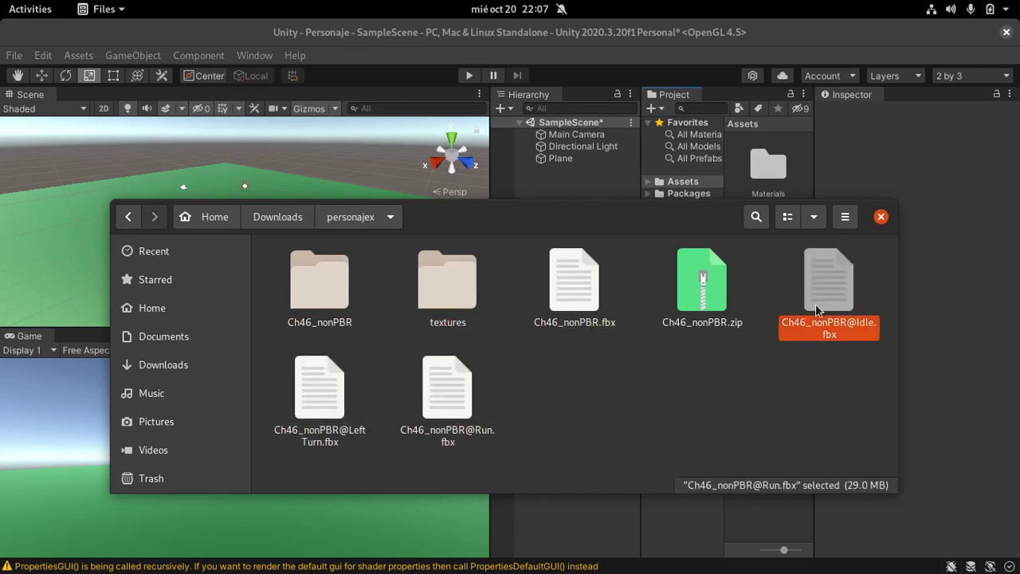
left_click(452, 290)
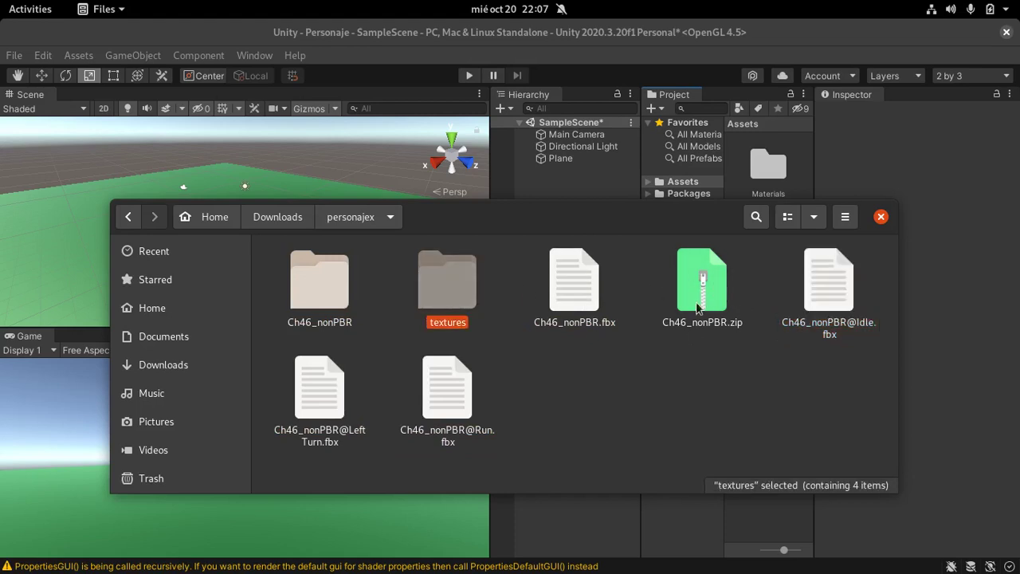
left_click_drag(606, 229, 618, 232)
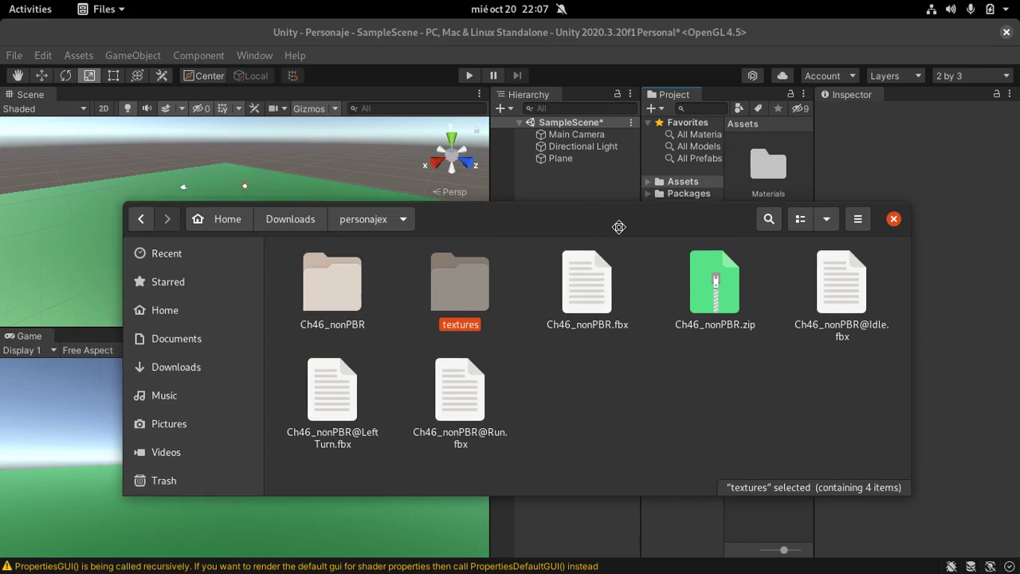
- Back in Unity, create a new folder in the project's Assets folder
left_click(785, 47)
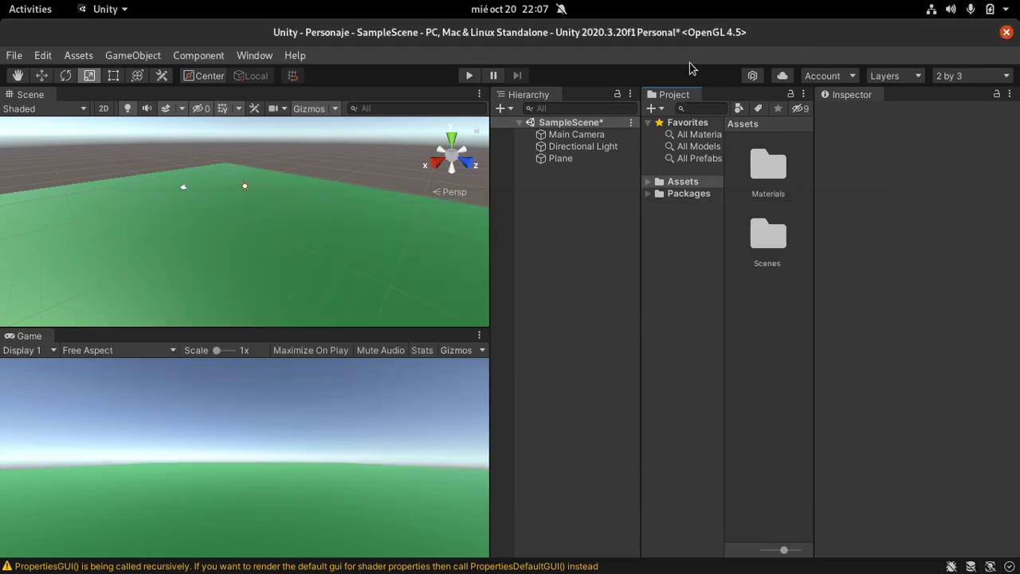
left_click(683, 184)
left_click(773, 339)
right_click(770, 314)
mouse_move(859, 35)
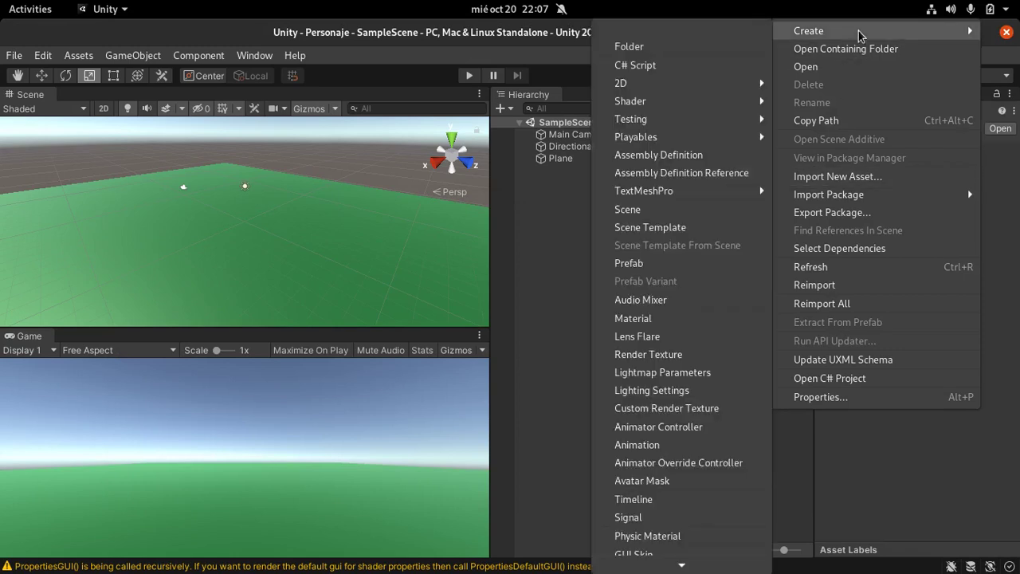
left_click(698, 44)
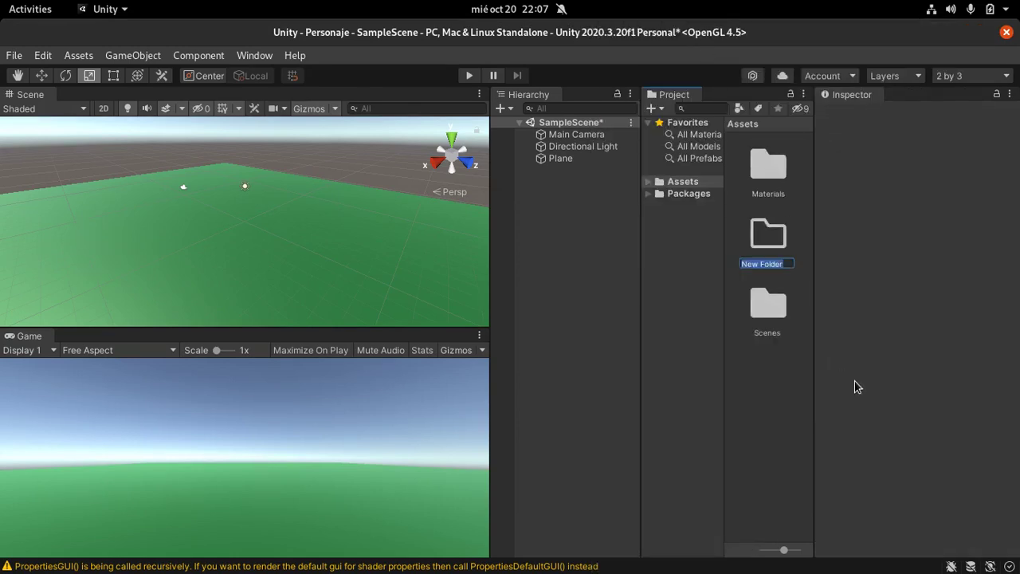
- Rename the new folder from Character to Player and open it
type("Pe")
key("BackSpace")
key("BackSpace")
type("Character")
key("Return")
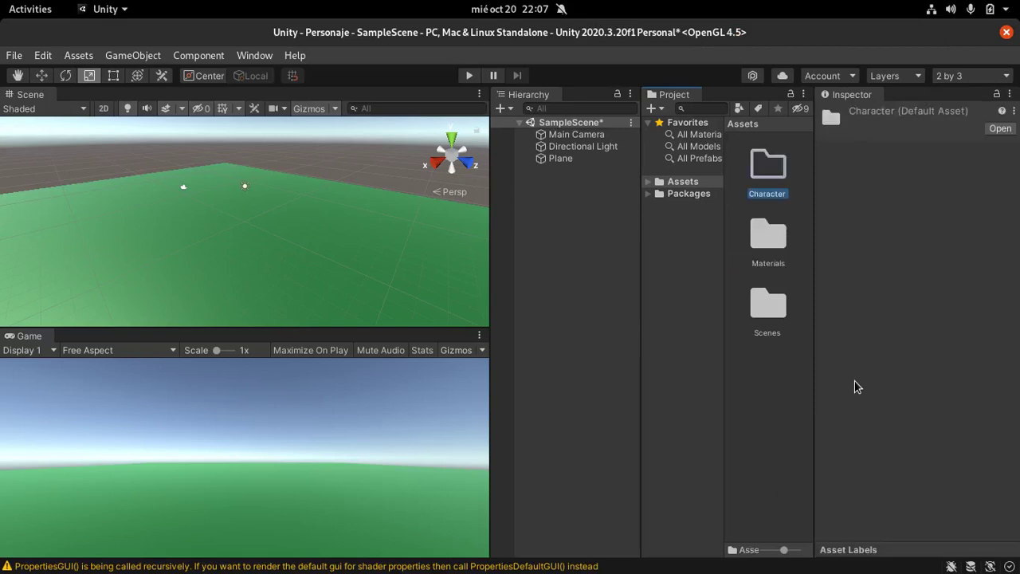
key("F2")
type("Player")
key("Return")
double_click(767, 232)
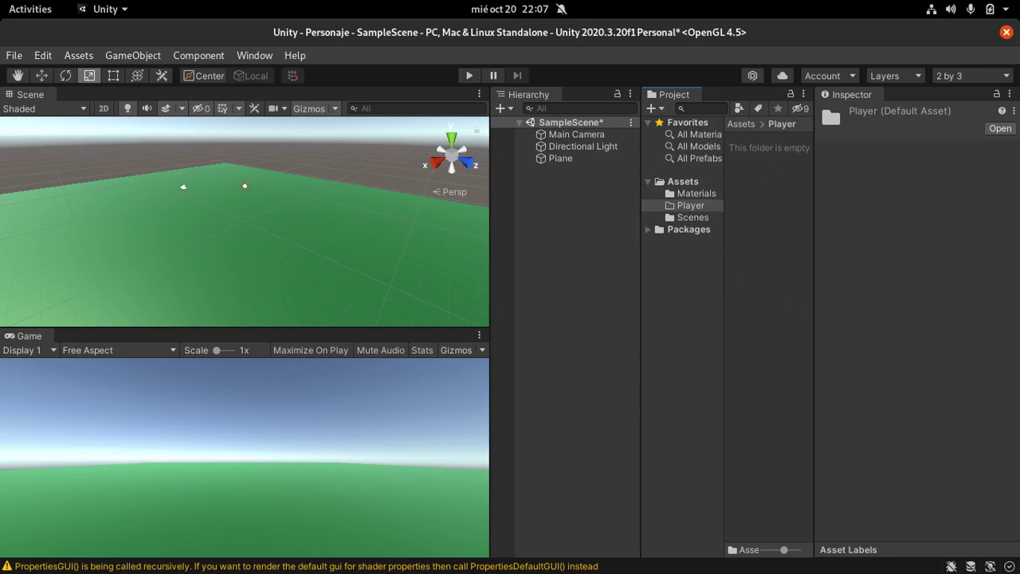
- Select textures plus the Ch46_nonPBR, Idle, Left Turn and Run FBX files and drop them into Unity's Player folder
mouse_move(2, 1)
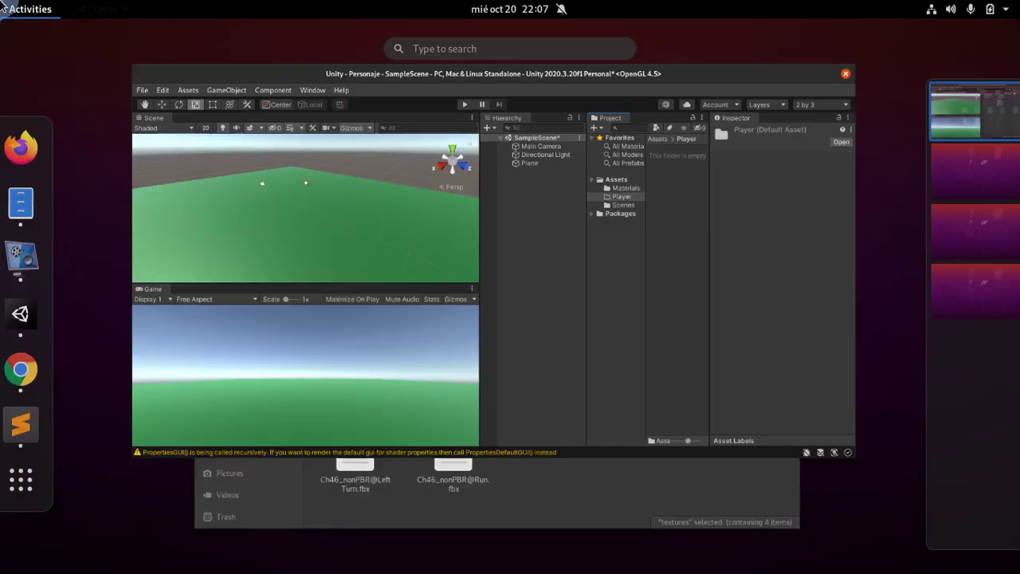
left_click(484, 460)
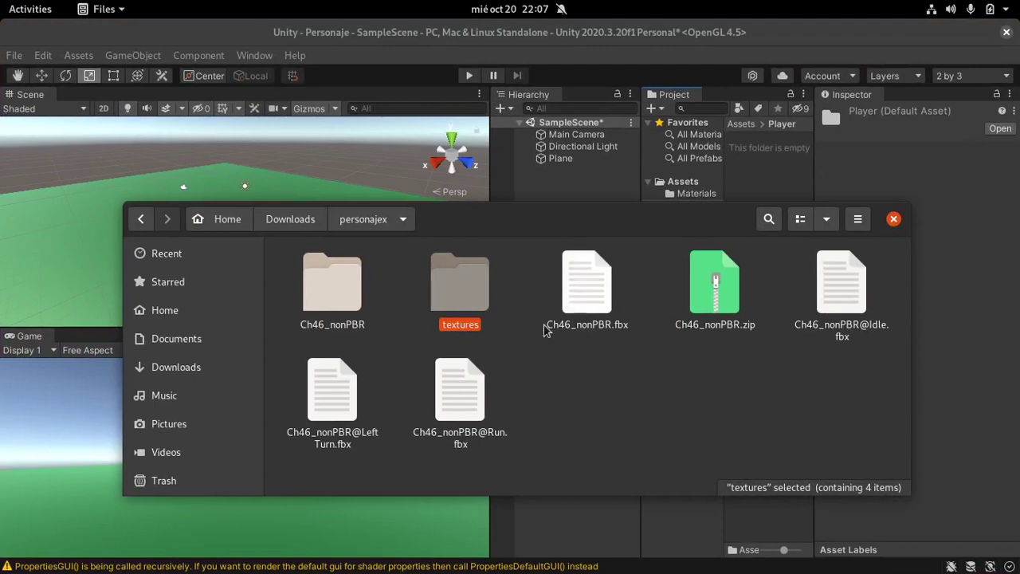
left_click(581, 317)
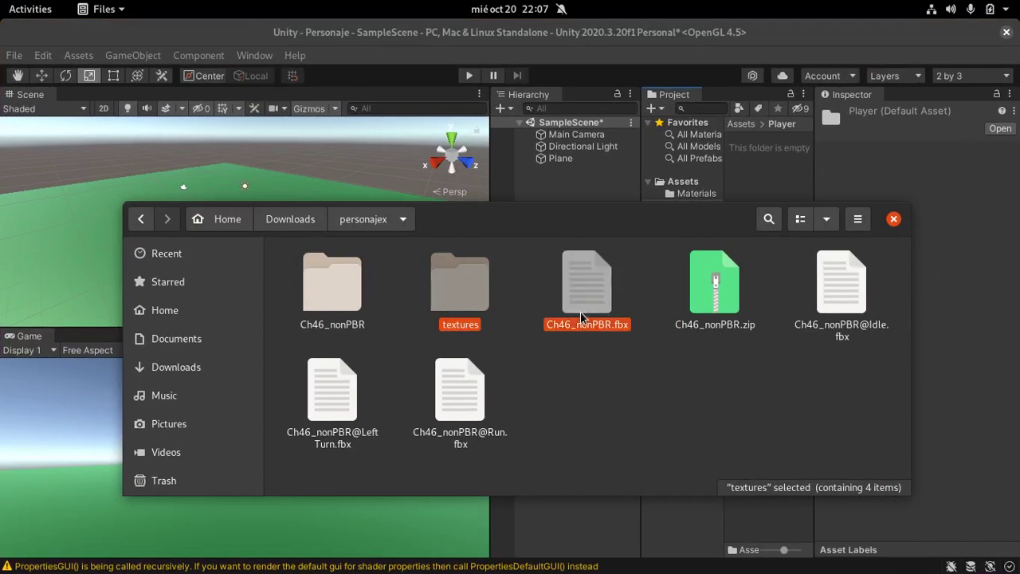
left_click(843, 279, "ctrl")
left_click(346, 415, "ctrl")
left_click(460, 410, "ctrl")
mouse_move(671, 225)
left_mouse_down()
mouse_move(759, 370)
mouse_move(781, 331)
left_mouse_up()
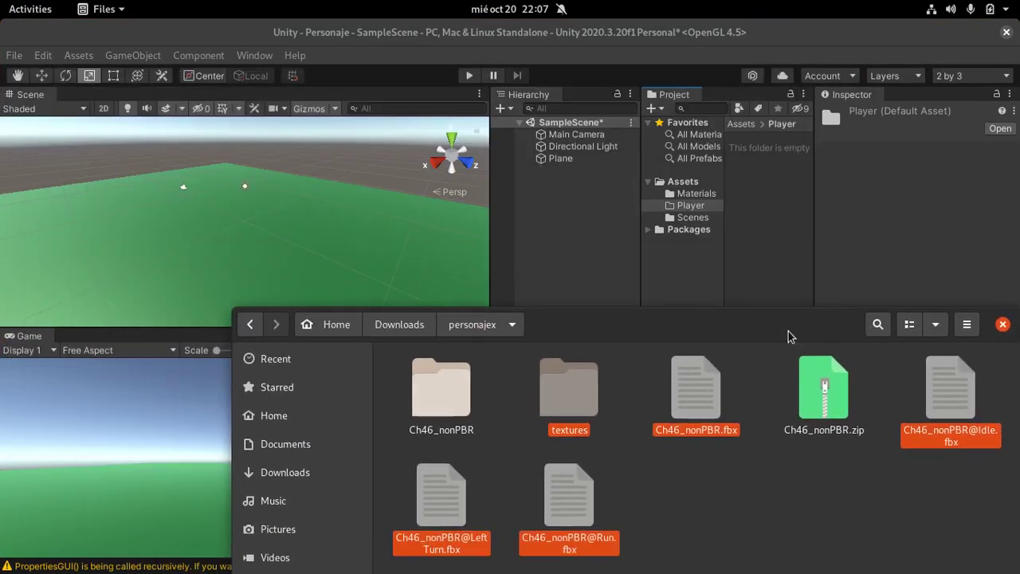
mouse_move(569, 390)
left_mouse_down()
mouse_move(632, 323)
mouse_move(784, 217)
left_mouse_up()
left_click(785, 217)
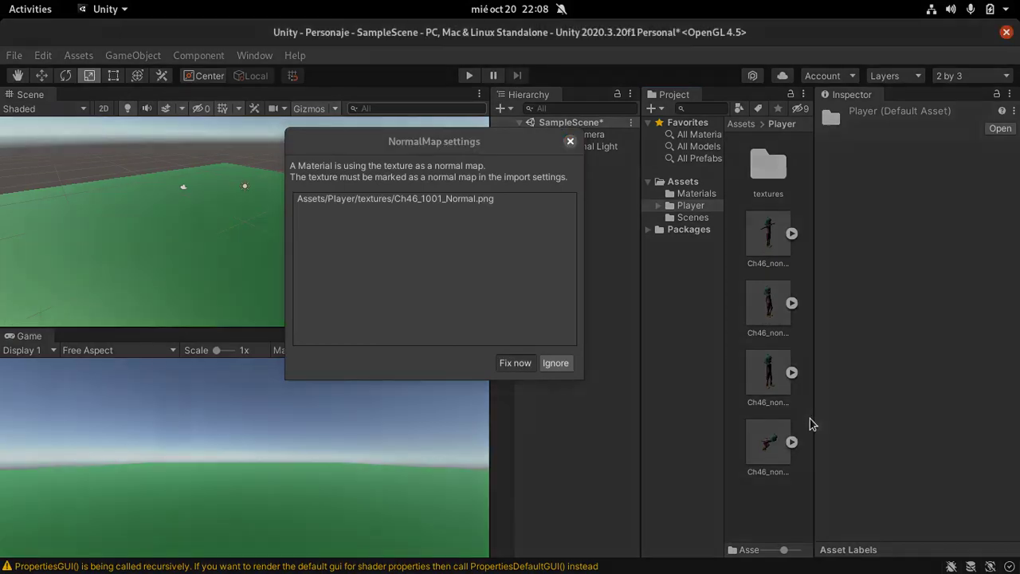
- Mark Ch46_1001_Normal.png as a normal map and view the Run model's import settings
left_click(515, 363)
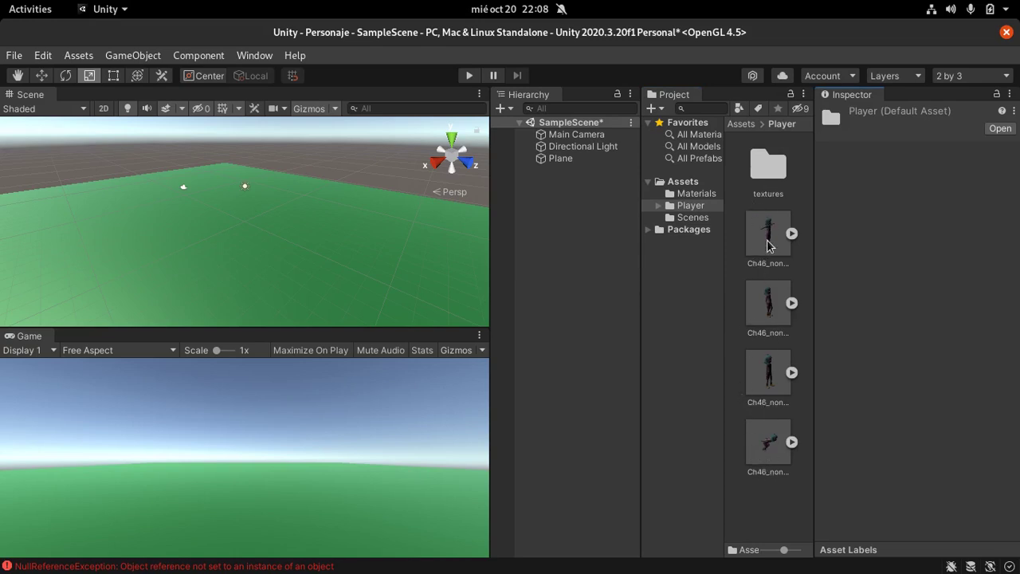
scroll(776, 275, "up", 2, "ctrl")
scroll(777, 274, "up", 2, "ctrl")
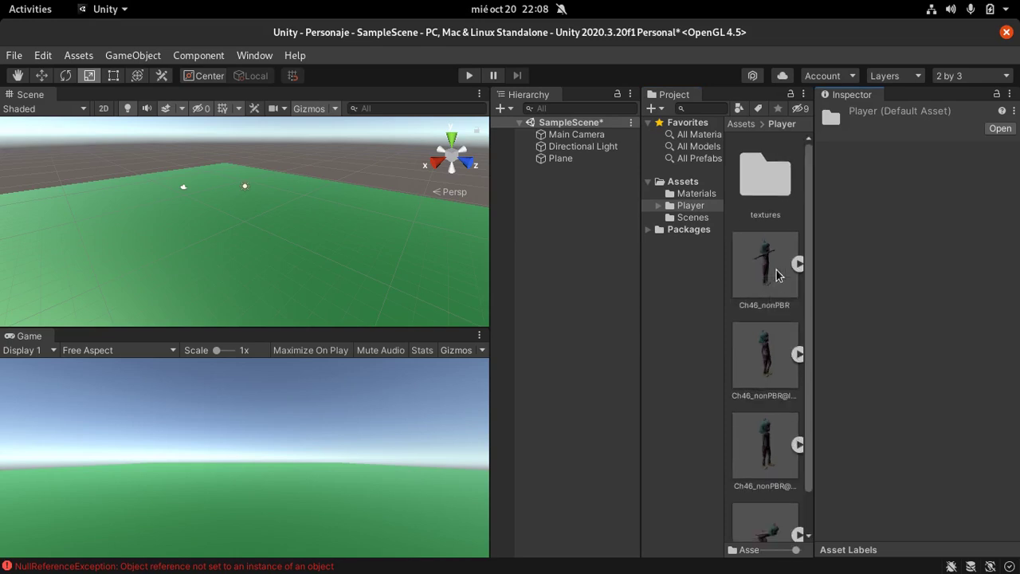
scroll(771, 305, "up", 1, "ctrl")
scroll(765, 290, "down", 1)
left_click(765, 334)
left_click(765, 410)
left_click(761, 498)
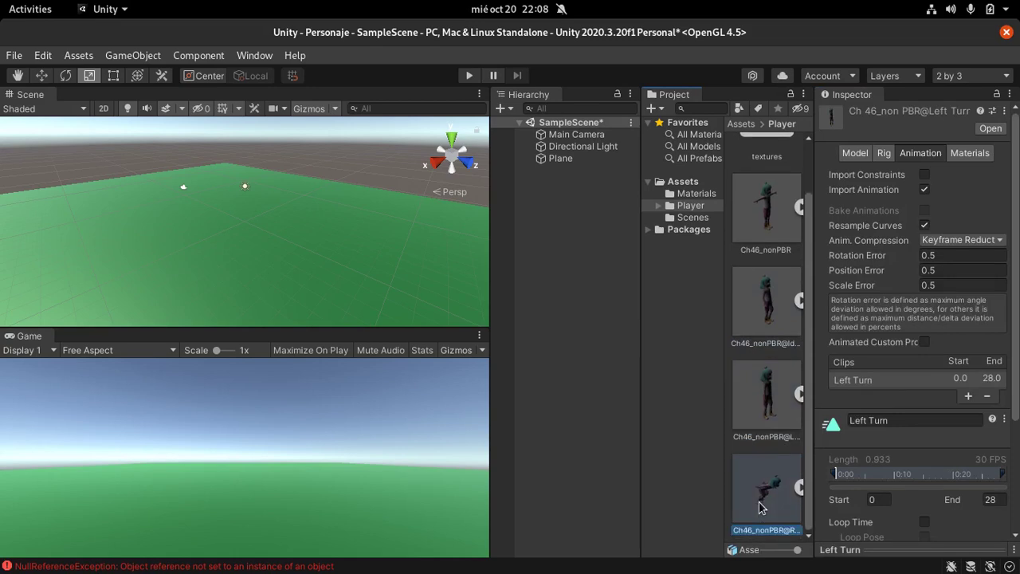
scroll(948, 415, "down", 4)
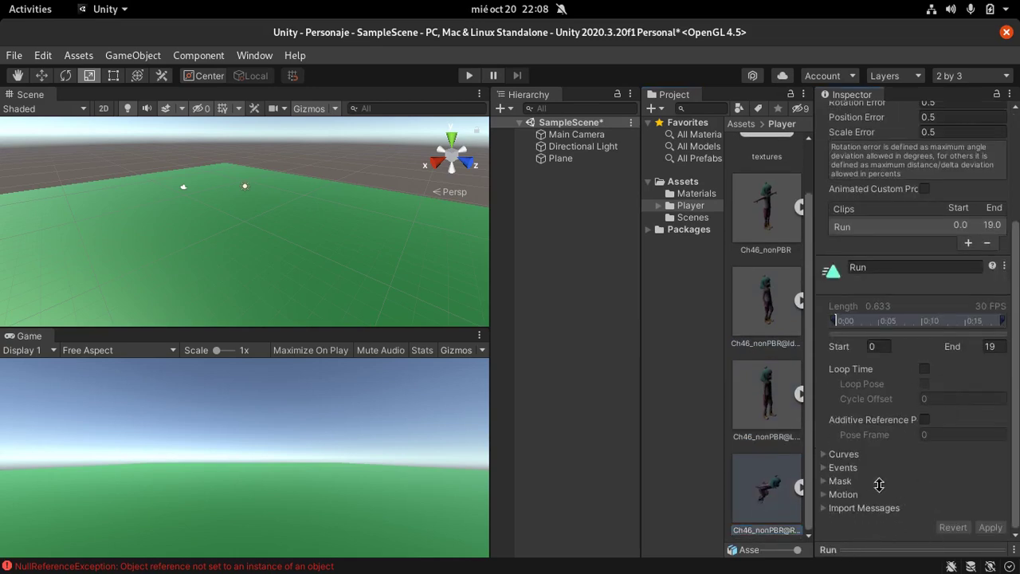
- Preview the Run animation in the enlarged preview pane, orbiting the character, then stop playback
left_click_drag(868, 549, 880, 426)
left_click(826, 448)
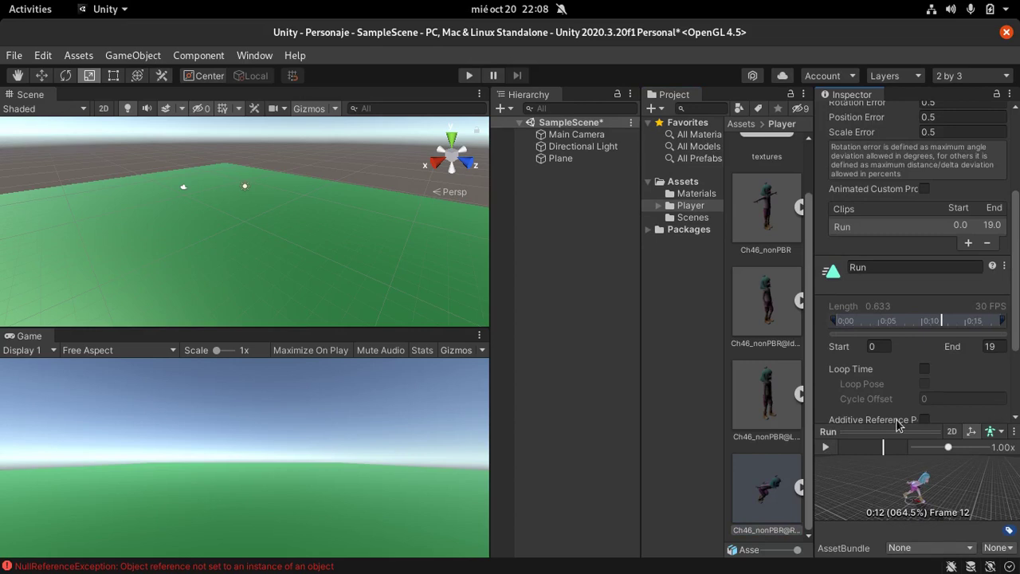
left_click(751, 409)
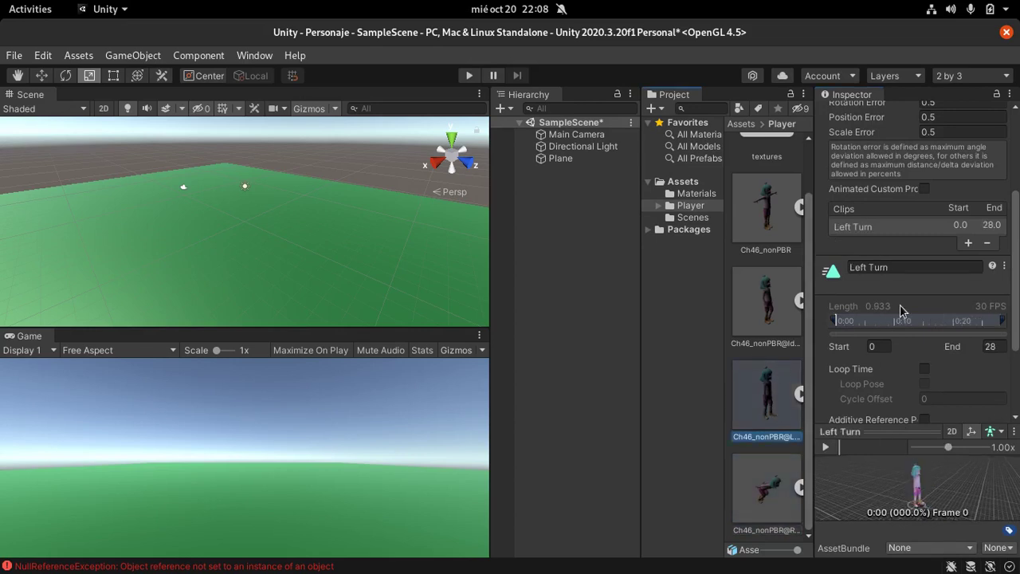
left_click(787, 496)
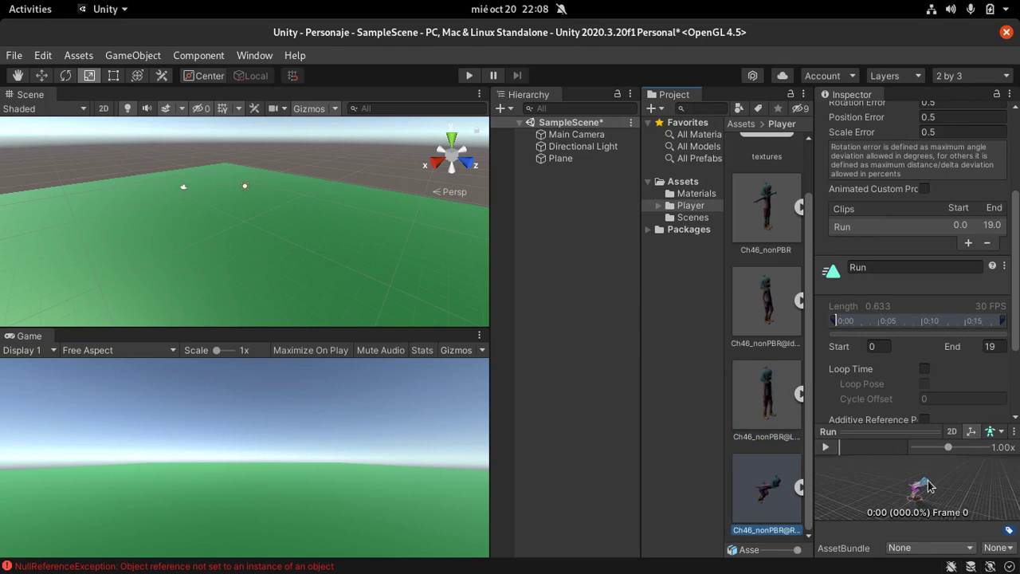
left_click_drag(960, 502, 927, 486)
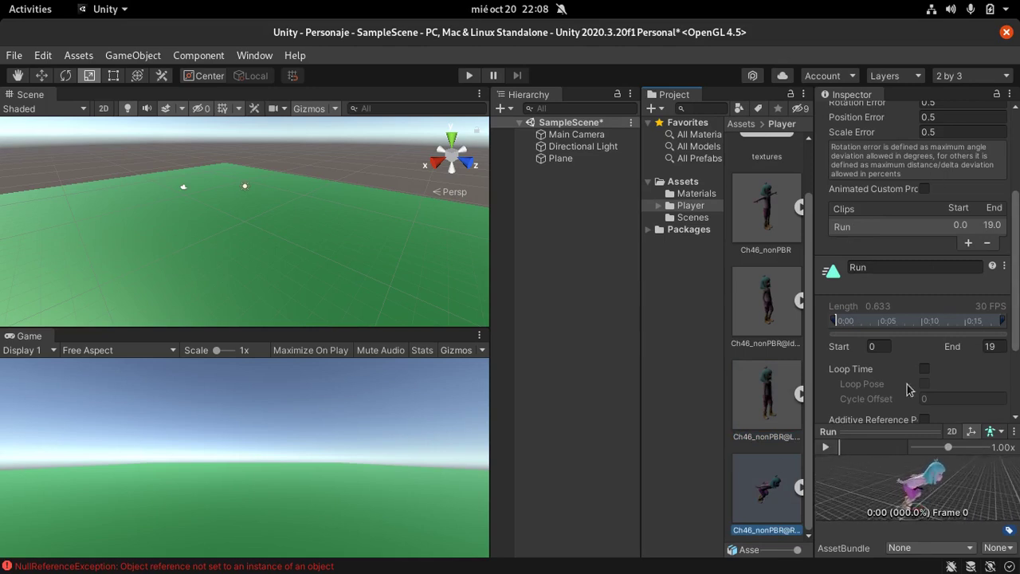
left_click(825, 447)
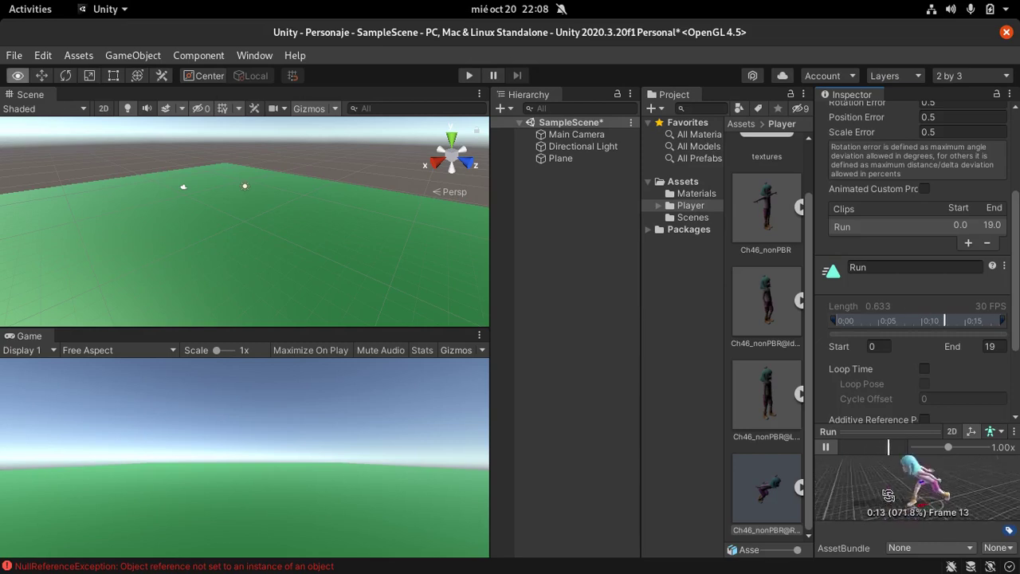
left_click(825, 447)
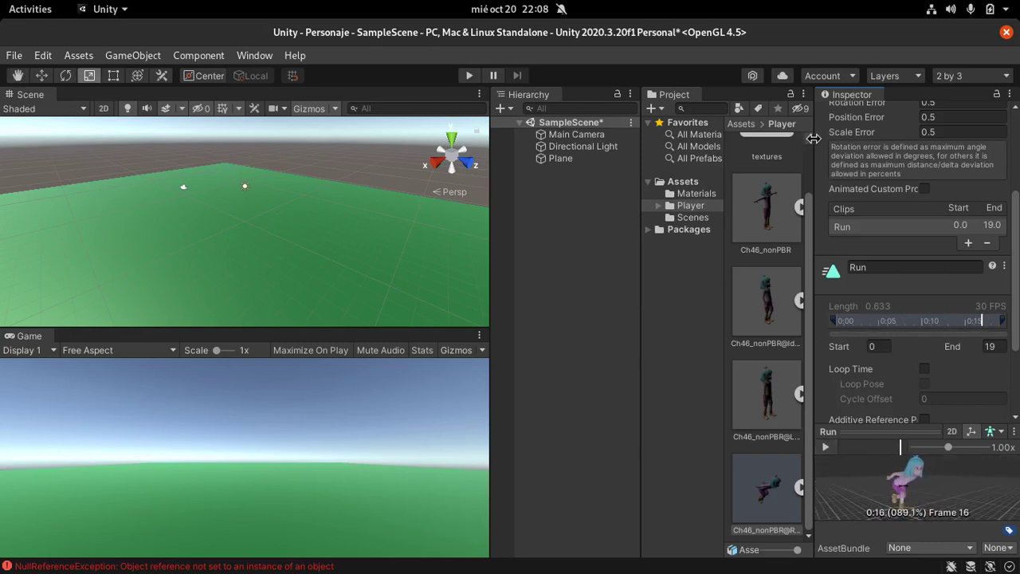
- Switch the editor to the Tall layout via Window > Layouts
left_click(247, 57)
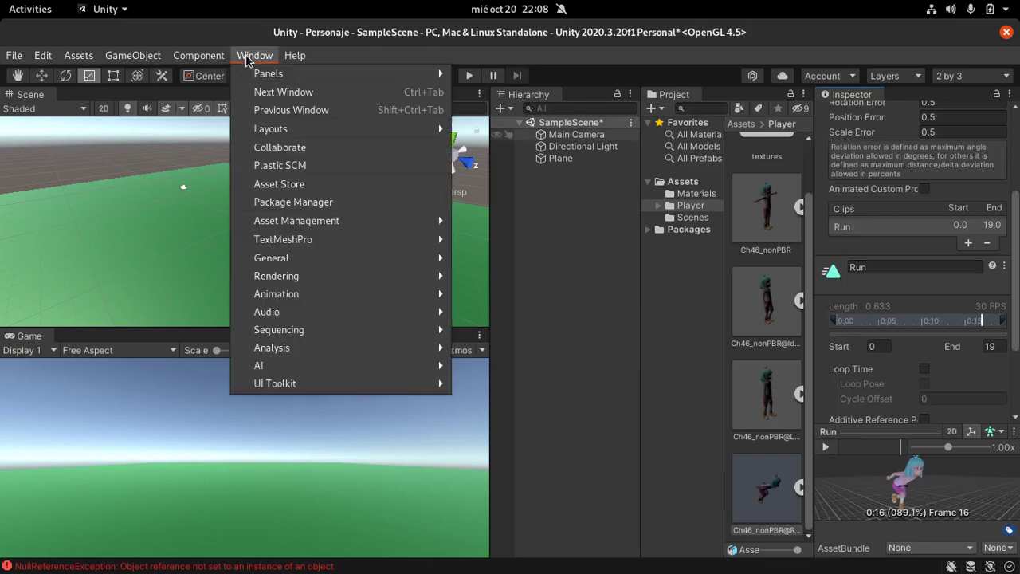
mouse_move(369, 72)
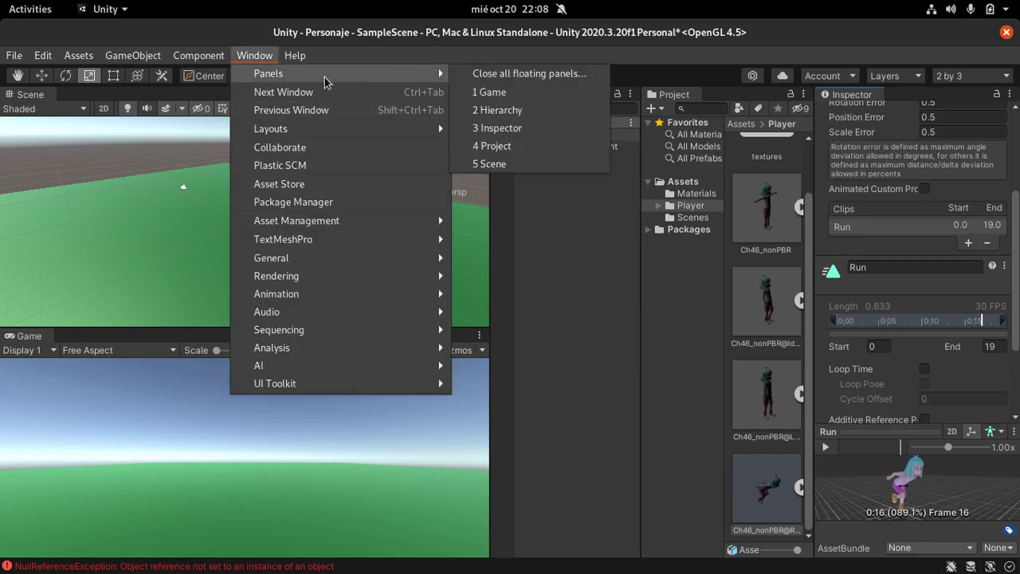
mouse_move(363, 129)
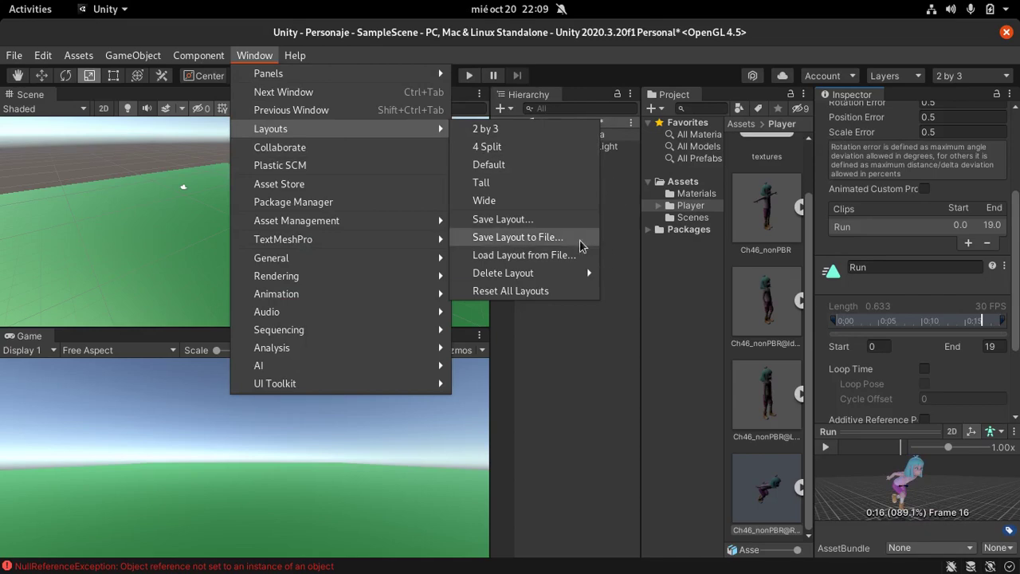
left_click(550, 183)
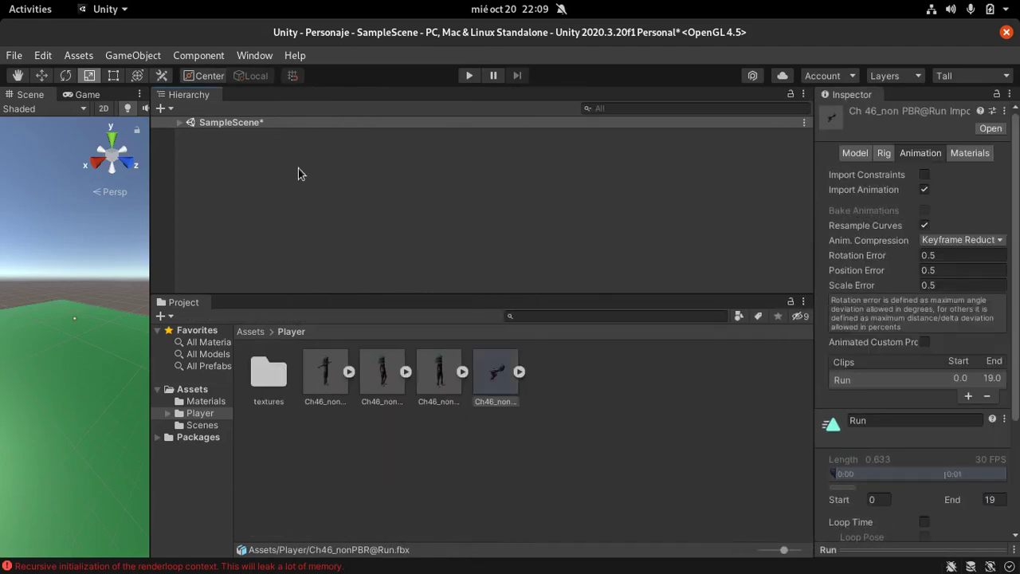
- Dock the Project browser beneath the Scene view with the Hierarchy tabbed beside it
left_click_drag(150, 182, 670, 181)
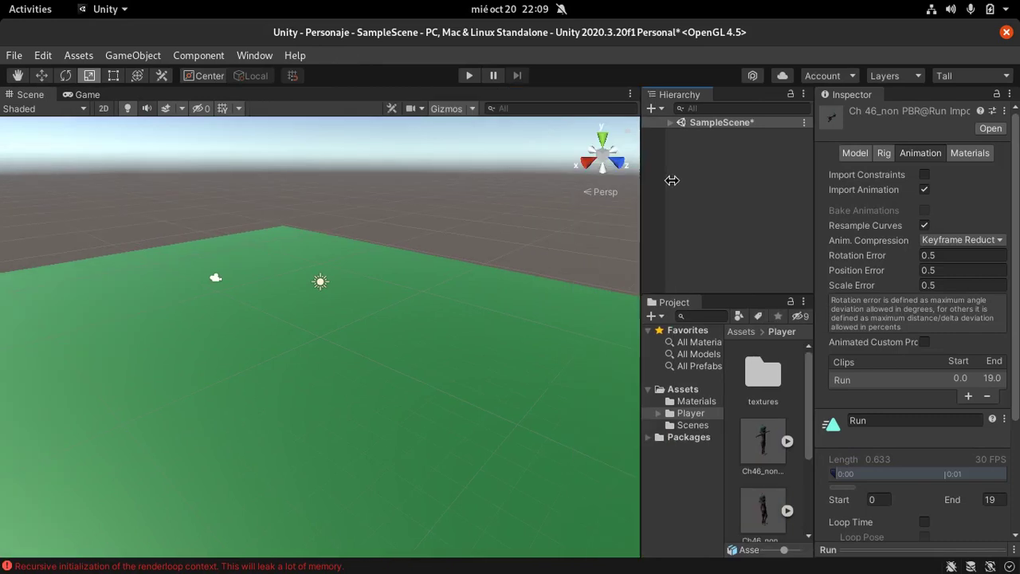
left_click(699, 308)
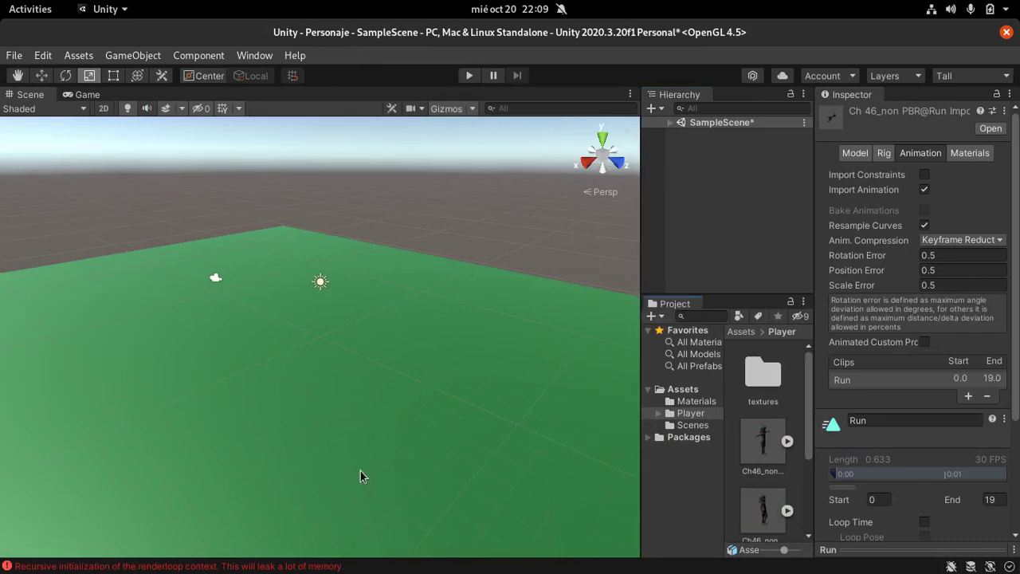
left_click_drag(333, 521, 327, 556)
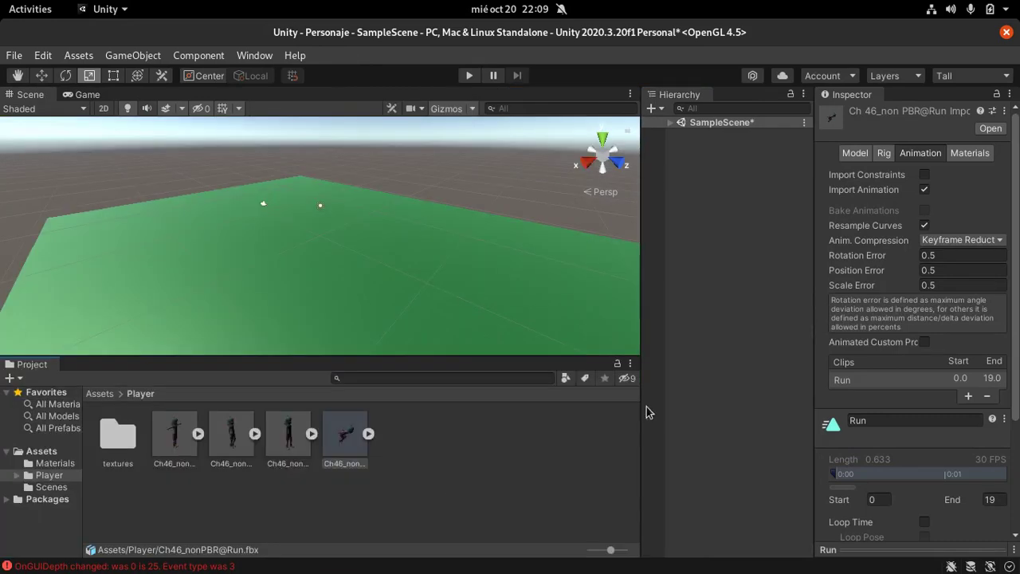
left_click_drag(679, 94, 562, 303)
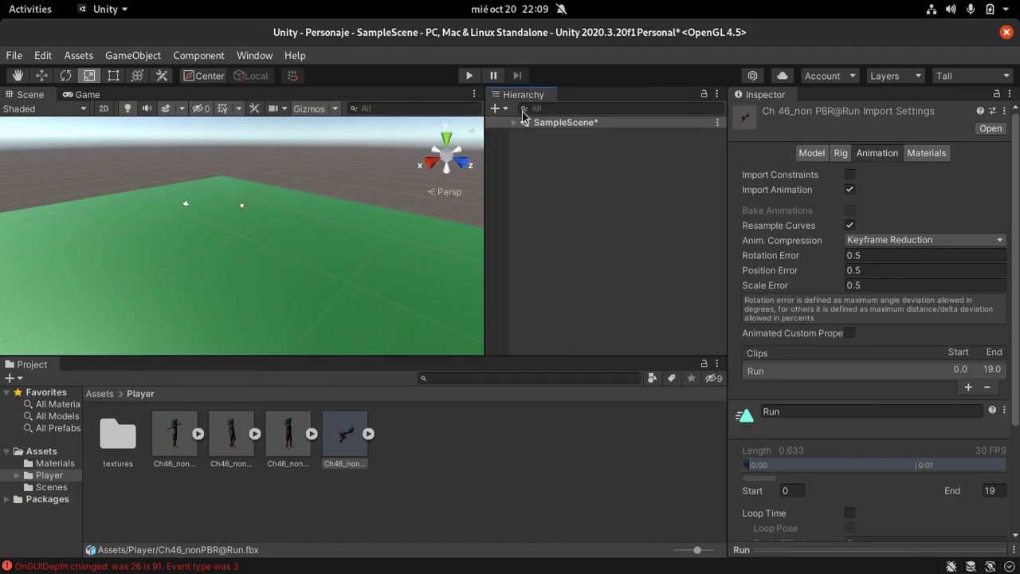
left_click_drag(524, 94, 239, 364)
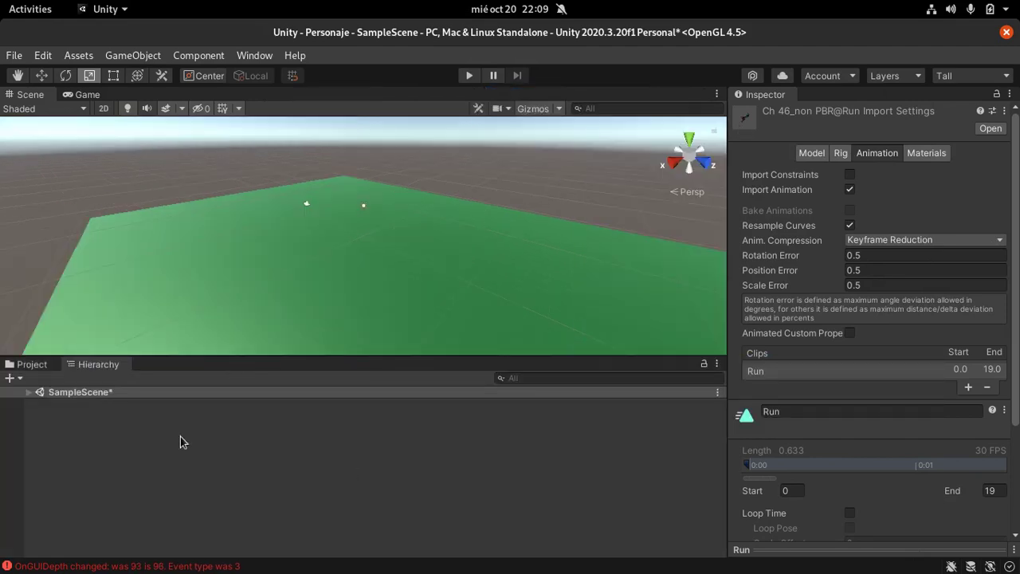
left_click(36, 365)
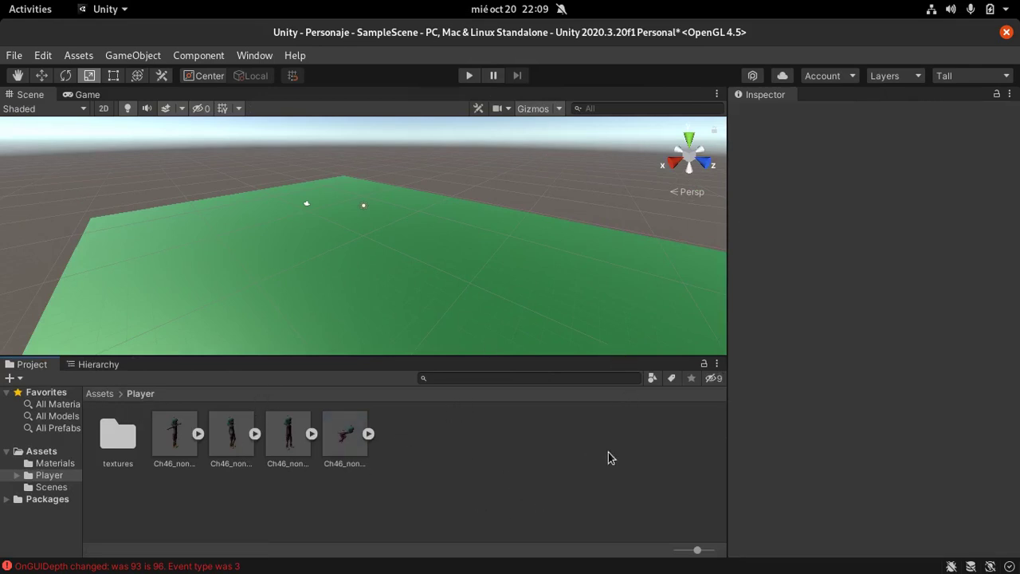
- Move the Hierarchy, with SampleScene expanded, next to the Scene view and resize the panels
left_click_drag(727, 215, 764, 215)
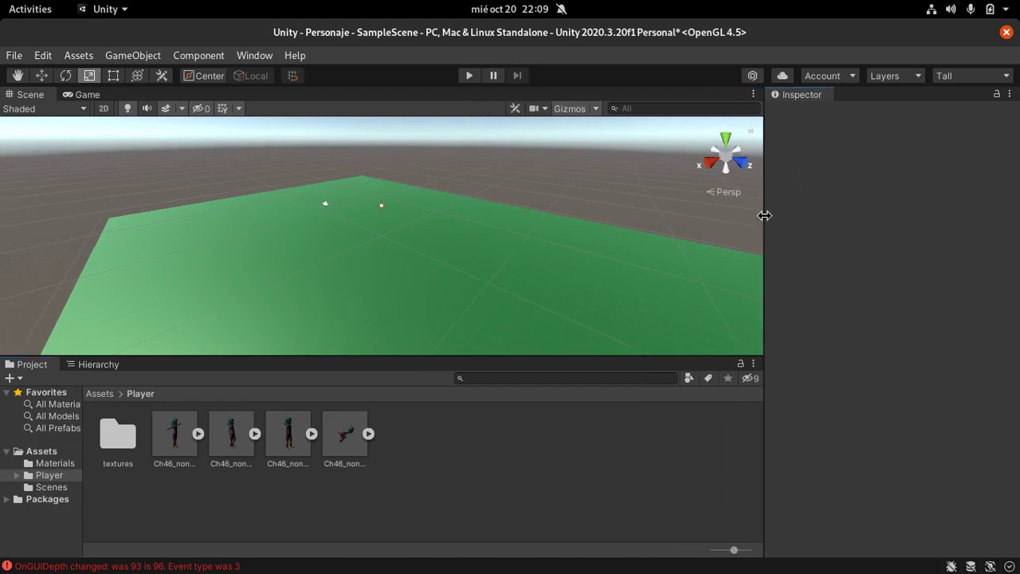
left_click(97, 364)
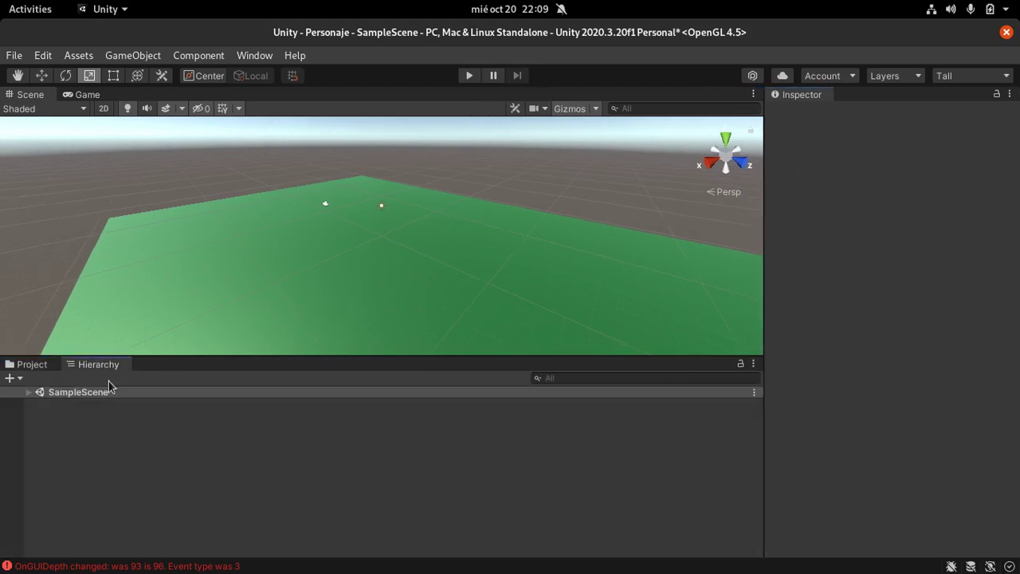
left_click(29, 393)
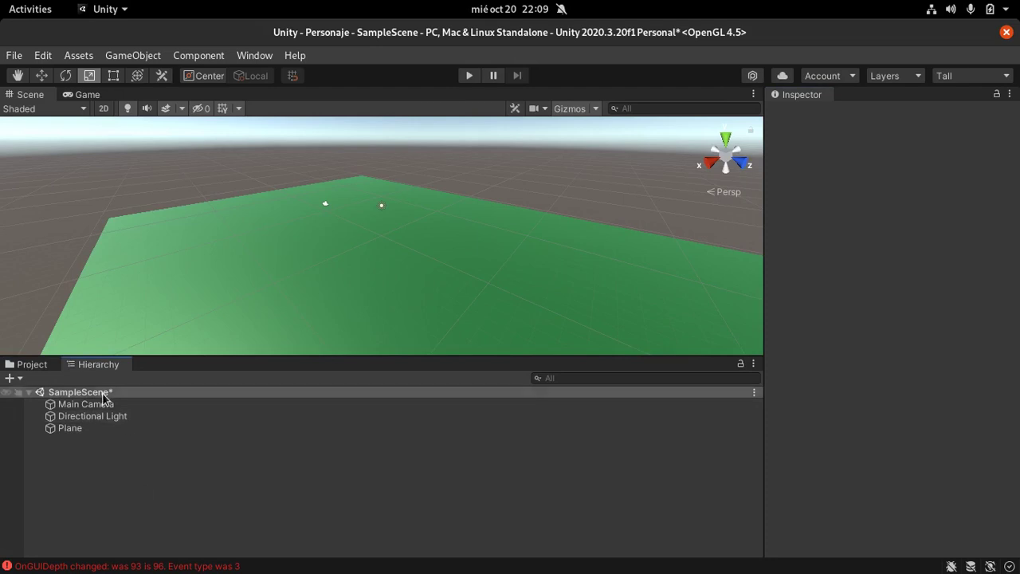
mouse_move(102, 366)
left_mouse_down()
mouse_move(816, 206)
mouse_move(755, 244)
left_mouse_up()
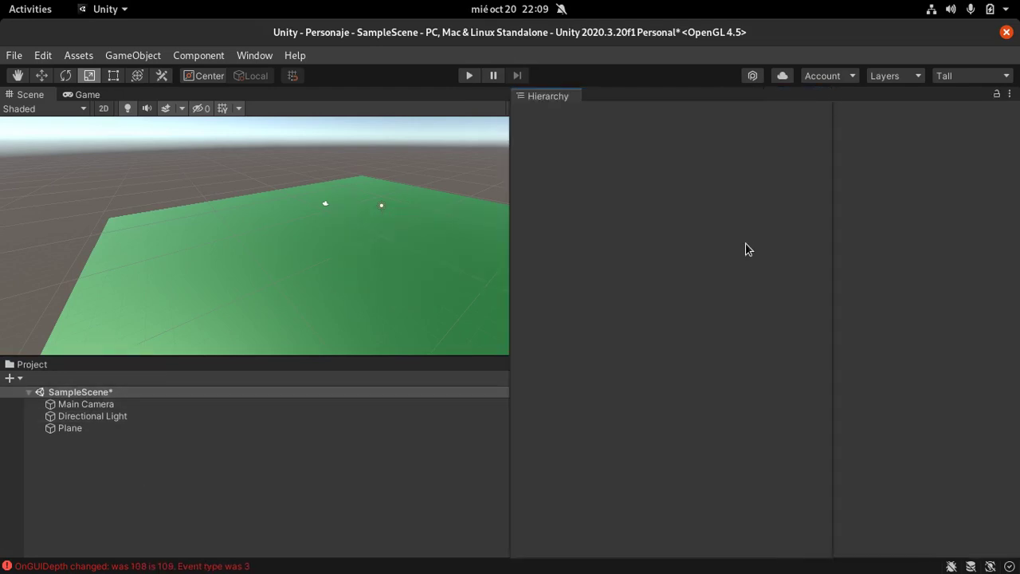
left_click_drag(509, 235, 611, 227)
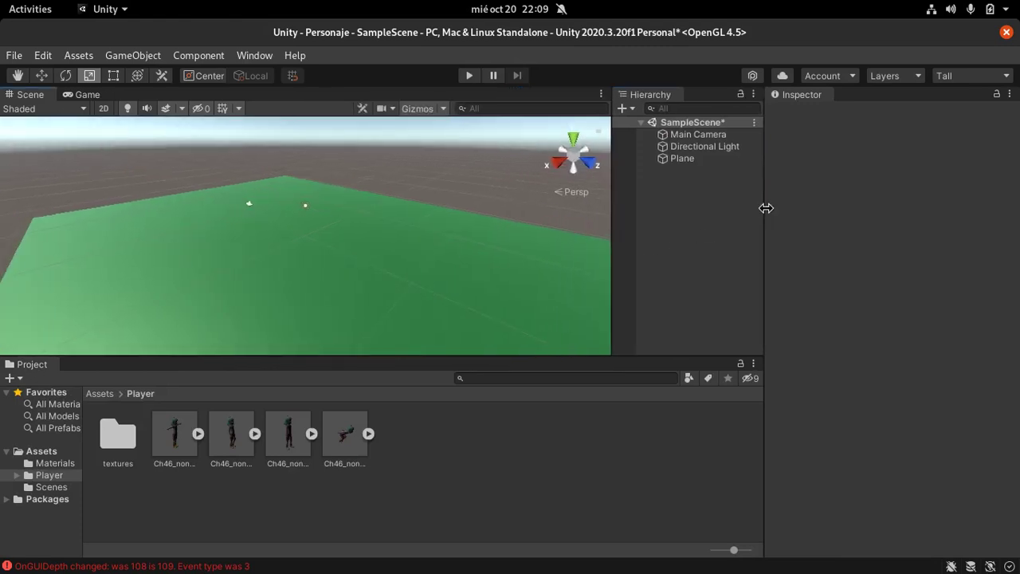
left_click_drag(765, 208, 820, 207)
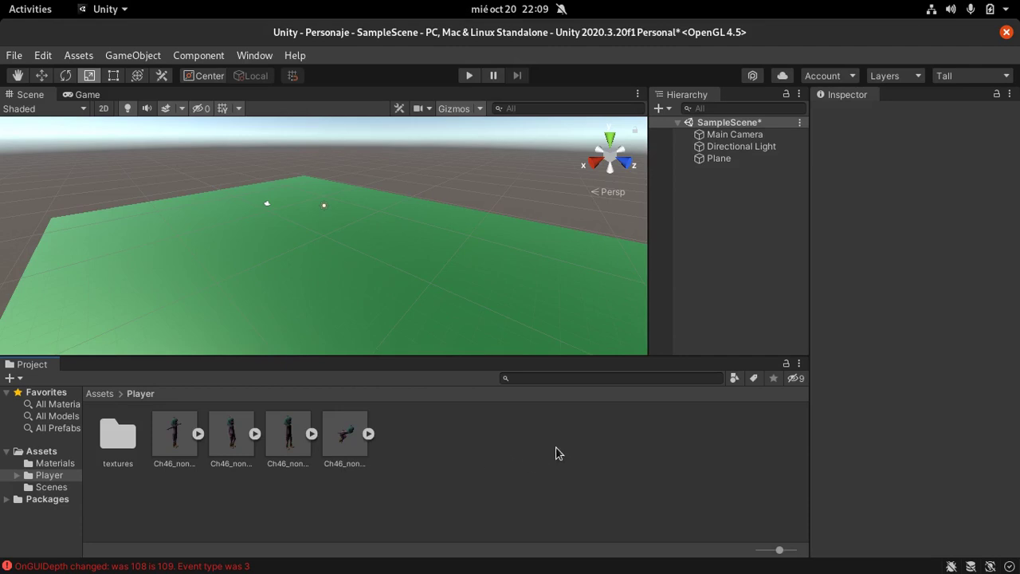
scroll(252, 479, "up", 1, "ctrl")
- Select Ch46_nonPBR and the other three Player assets so the Inspector shows 4 Model Import Settings
scroll(271, 476, "up", 1, "ctrl")
left_click(205, 458)
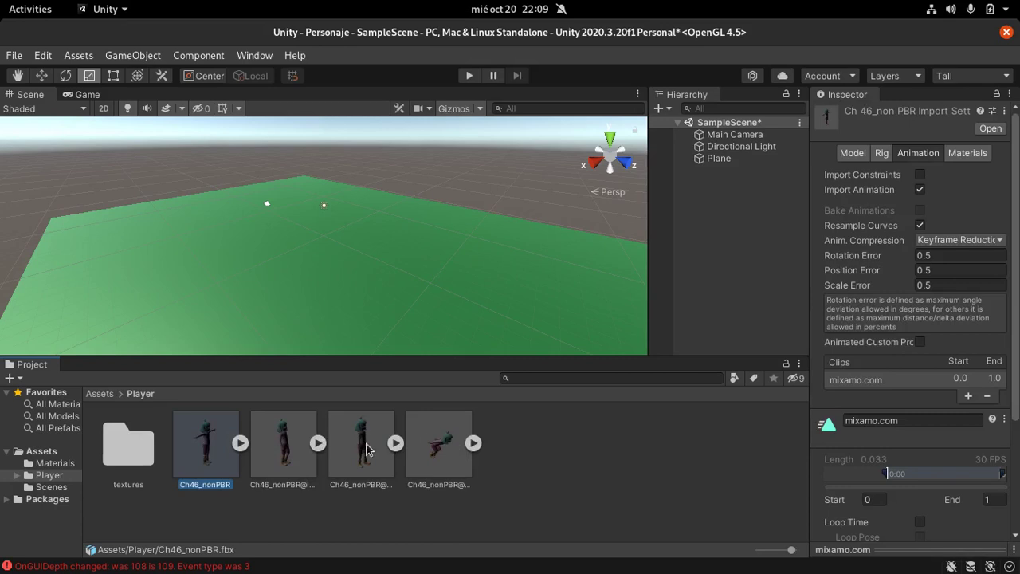
left_click(574, 472)
left_click(202, 459)
left_click(450, 451, "shift")
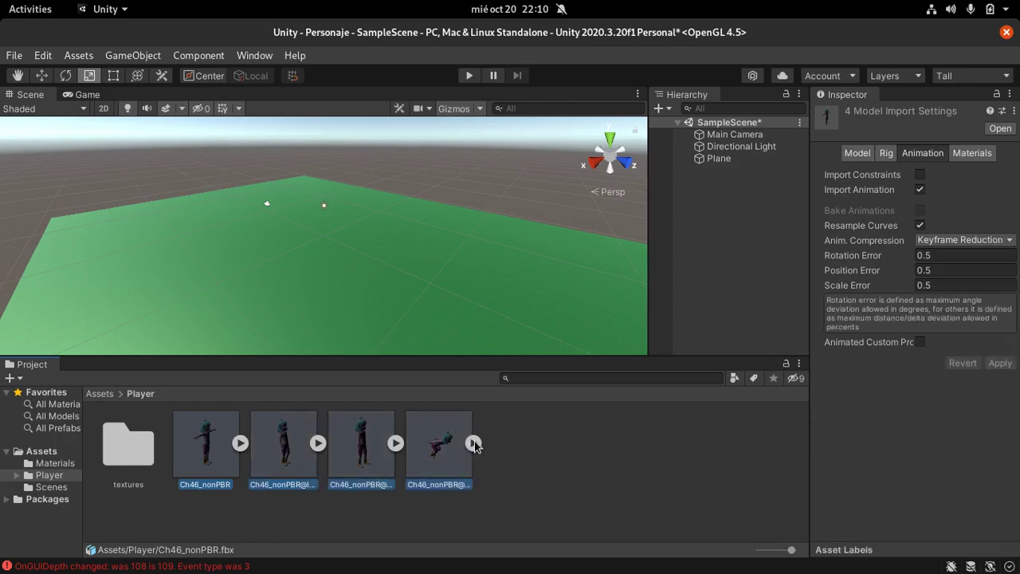
left_click(580, 466)
left_click(196, 454)
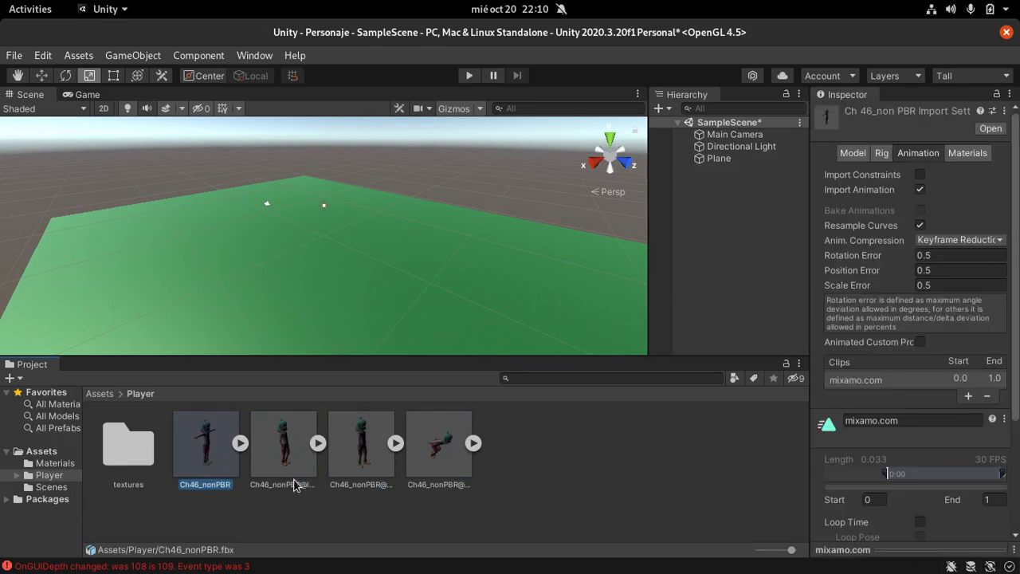
left_click(293, 466, "shift")
left_click(363, 456, "shift")
left_click(444, 453, "shift")
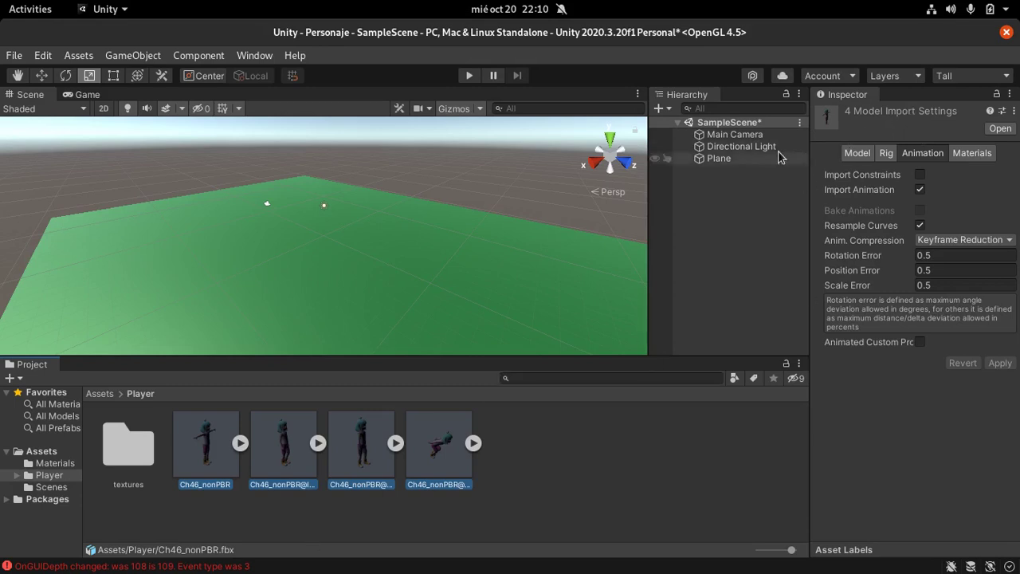
- Set the Rig Animation Type to Humanoid for the four models, apply it, and deselect them
left_click(887, 154)
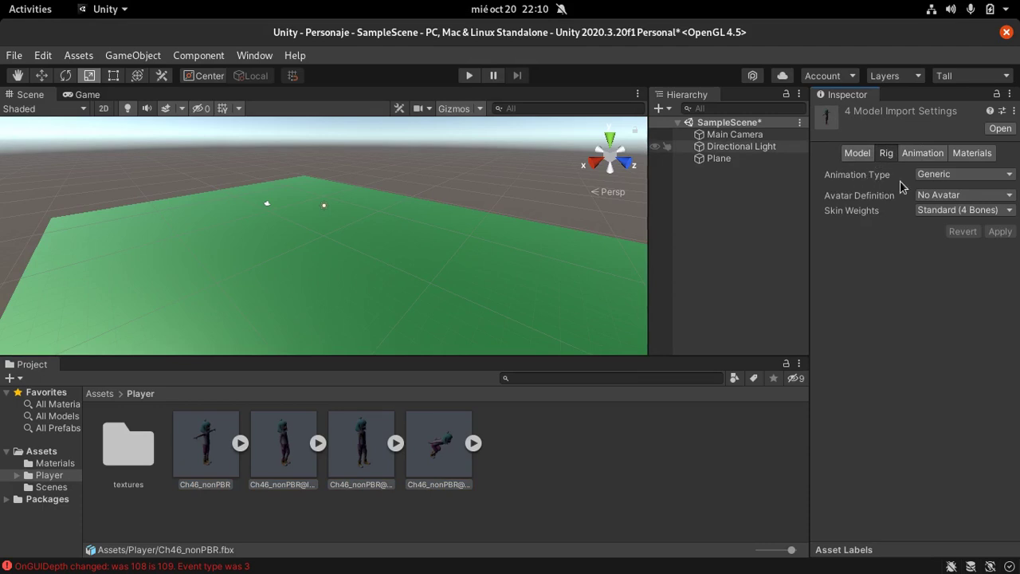
left_click(988, 176)
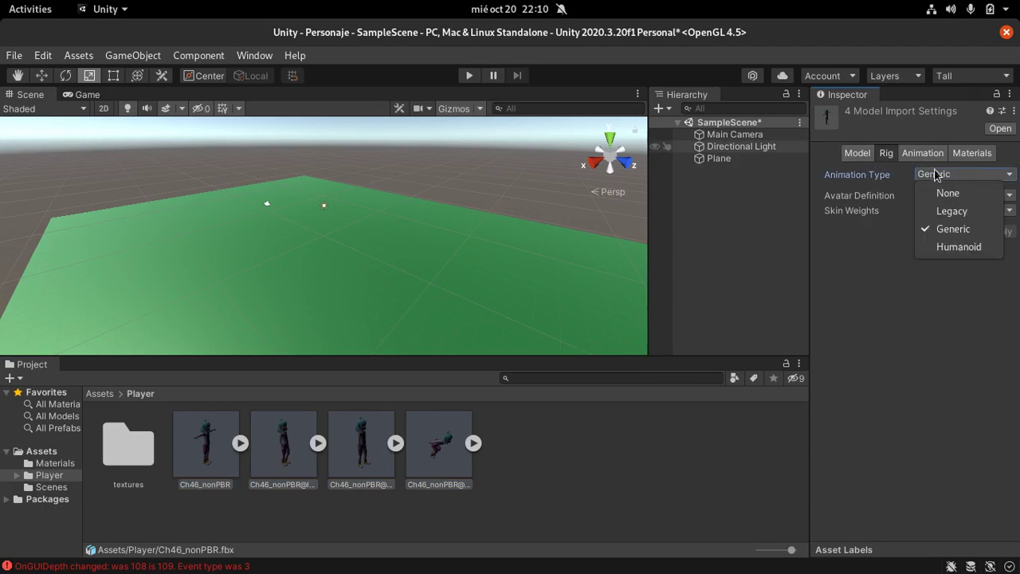
left_click(962, 248)
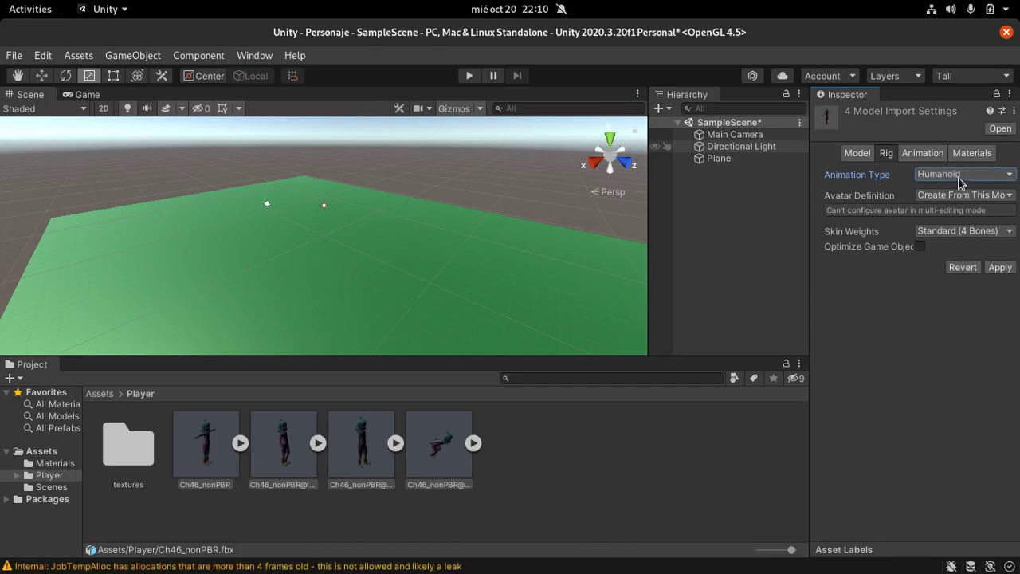
left_click(999, 269)
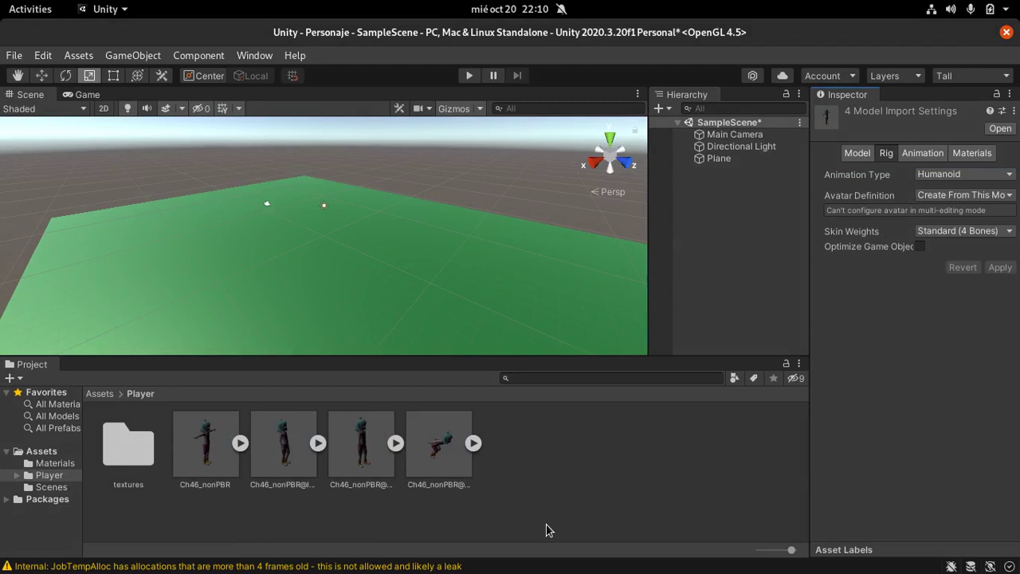
left_click(578, 491)
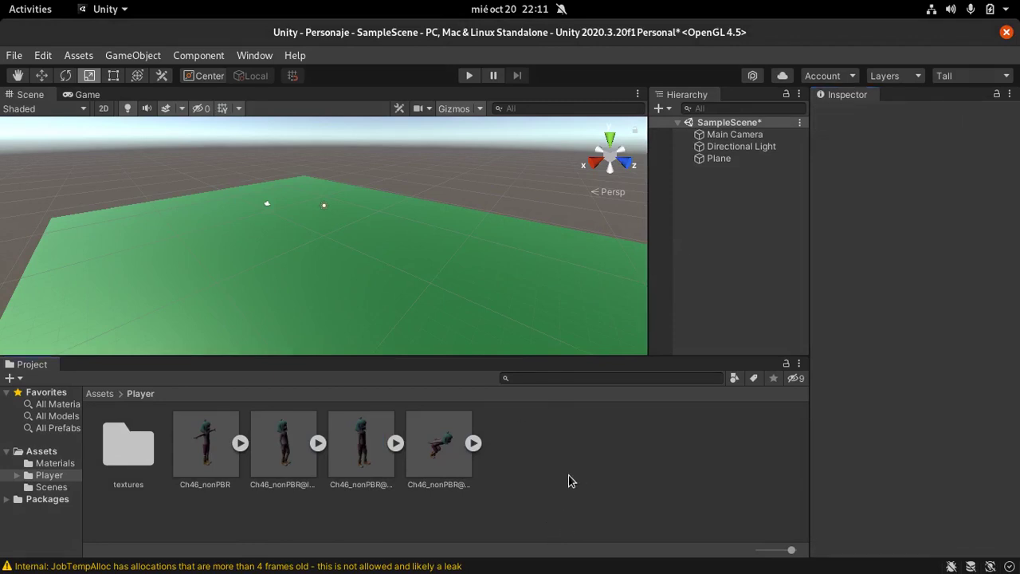
- Select the Idle, Left Turn and Run animation files and review their Animation, Model and Rig settings
left_click(290, 462)
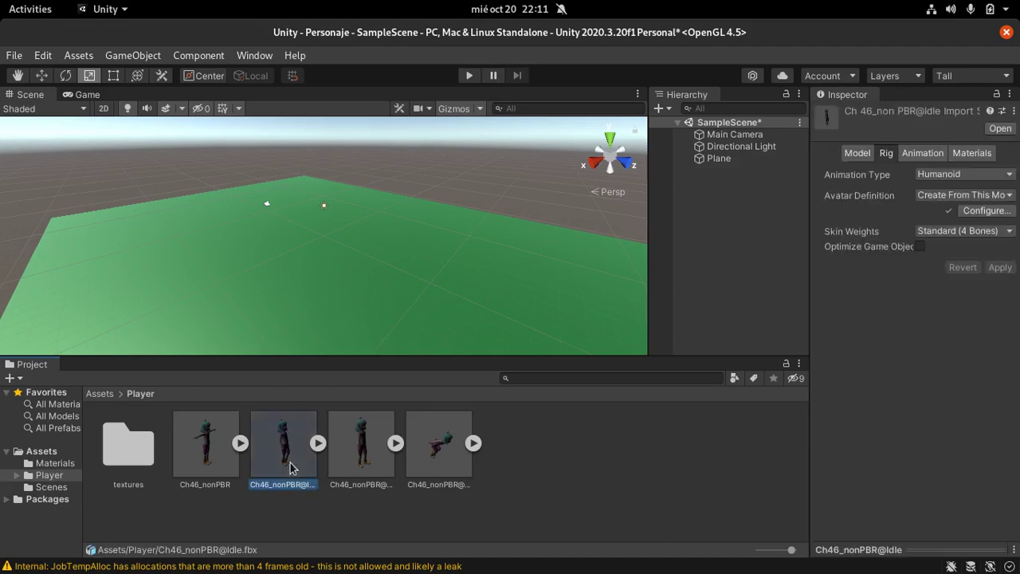
left_click(459, 469, "shift")
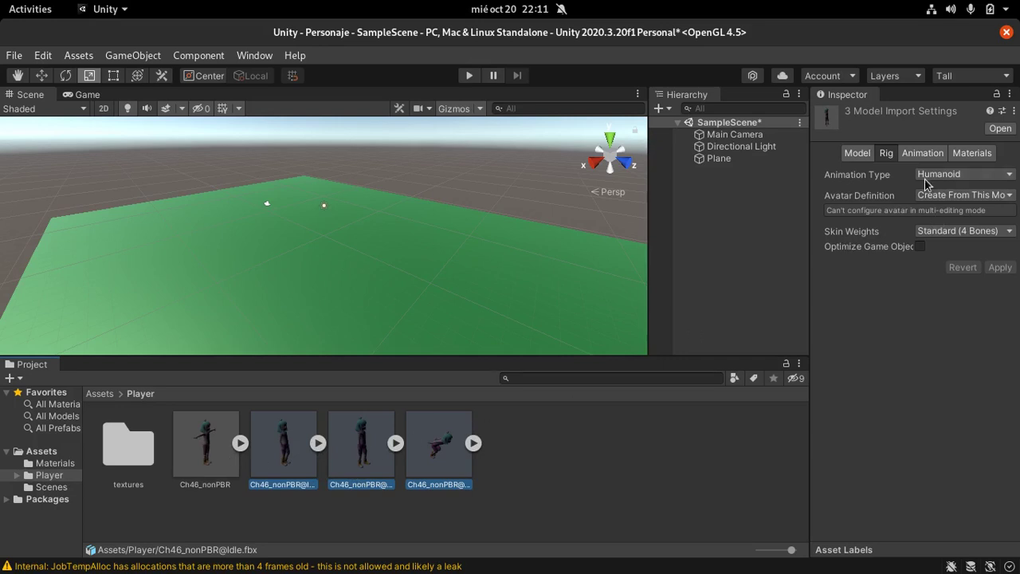
left_click(922, 153)
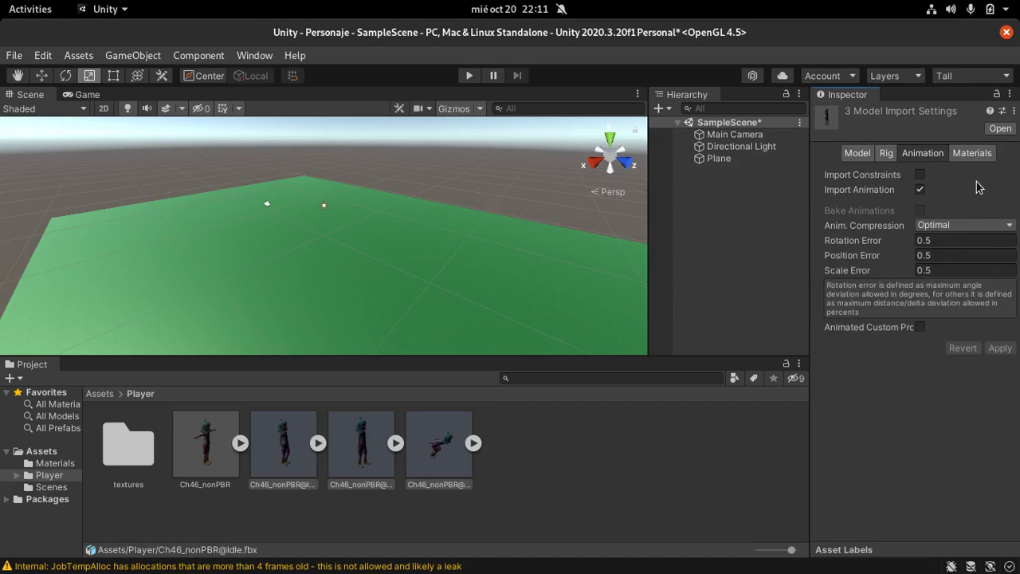
left_click(868, 157)
left_click(887, 152)
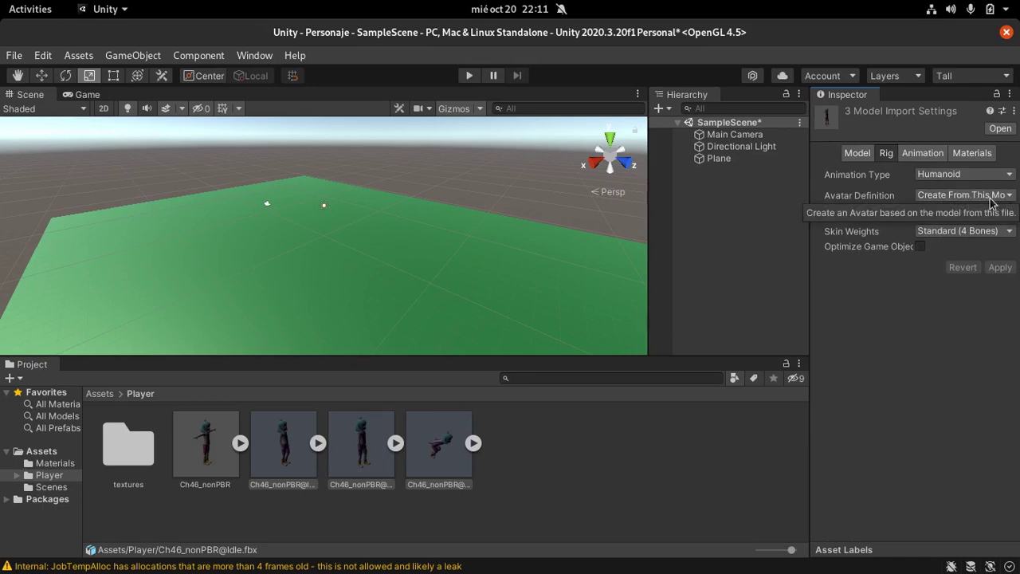
- Set Avatar Definition to Copy From Other Avatar and expand Ch46_nonPBR's sub-assets
left_click_drag(810, 197, 782, 197)
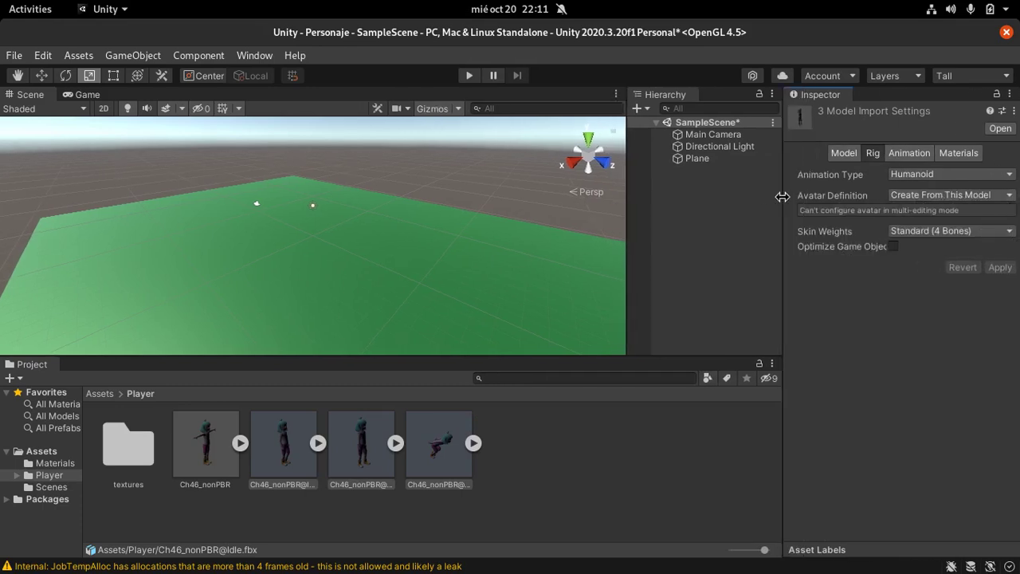
left_click(1002, 196)
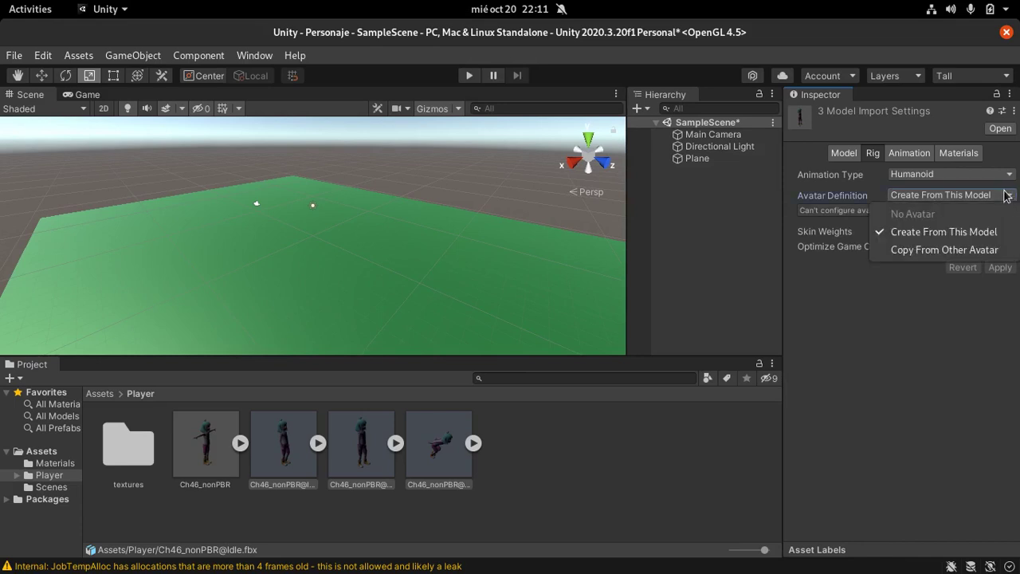
left_click(929, 254)
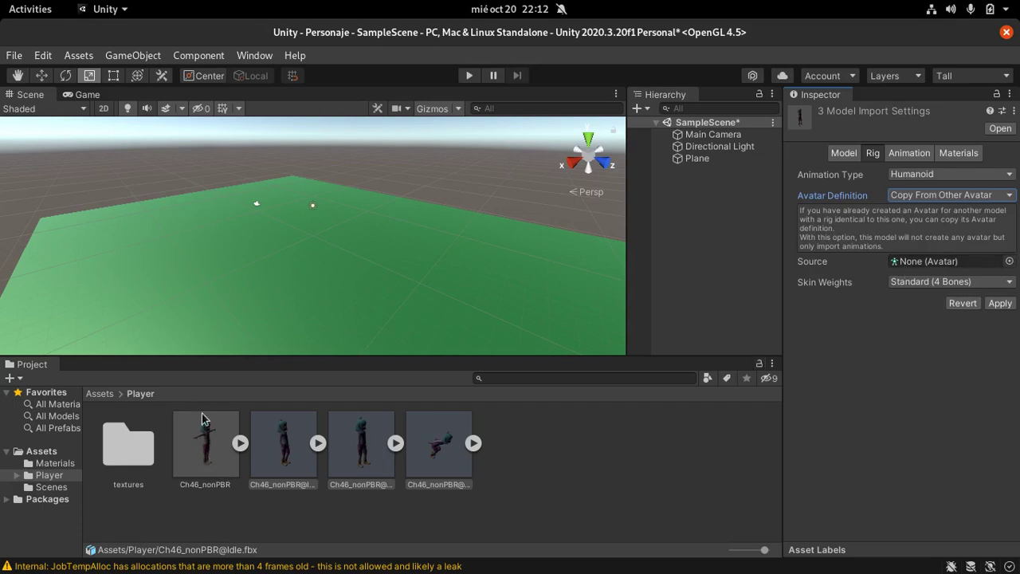
left_click(240, 443)
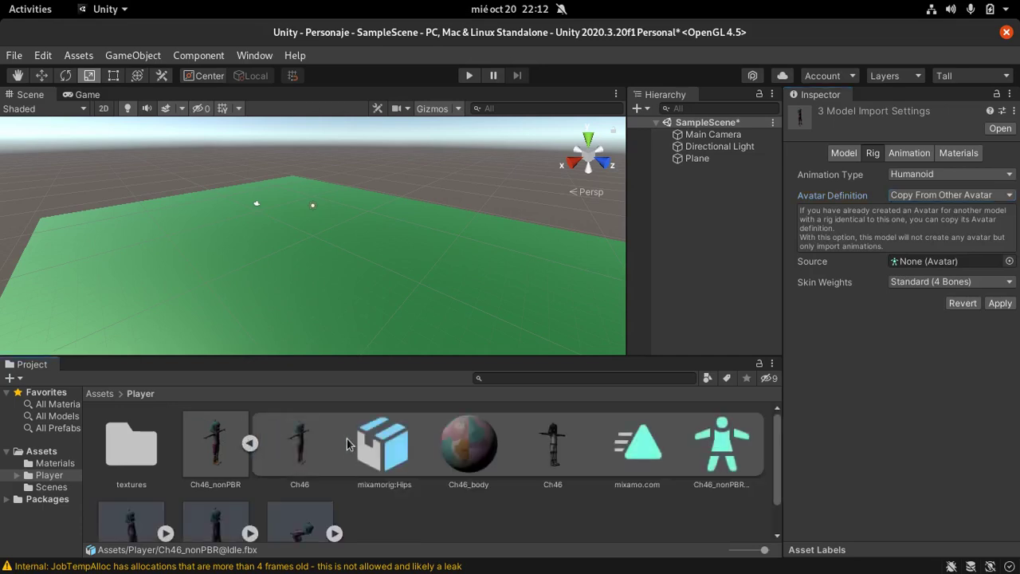
- Drag Ch46_nonPBRAvatar into the Source field and apply it to the three animation files
scroll(430, 462, "down", 1)
scroll(494, 446, "up", 1)
left_click(725, 454)
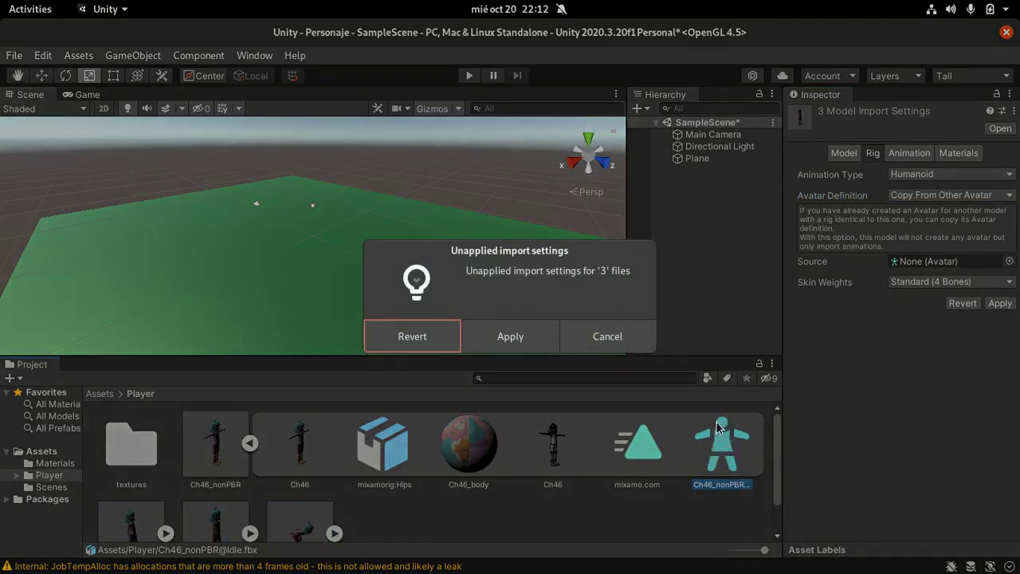
left_click(612, 345)
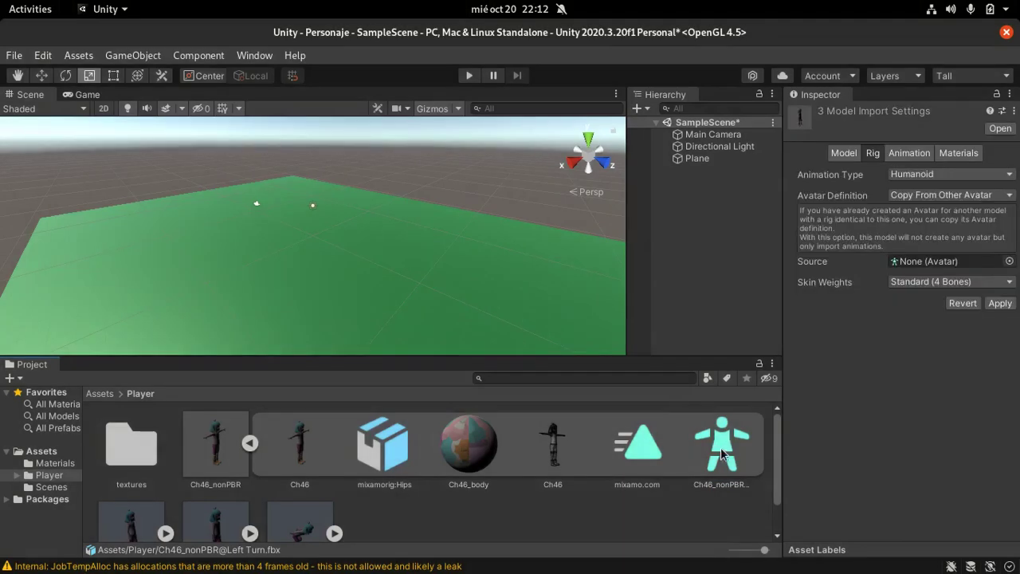
scroll(649, 483, "down", 1)
scroll(605, 502, "up", 1)
left_click_drag(725, 454, 917, 267)
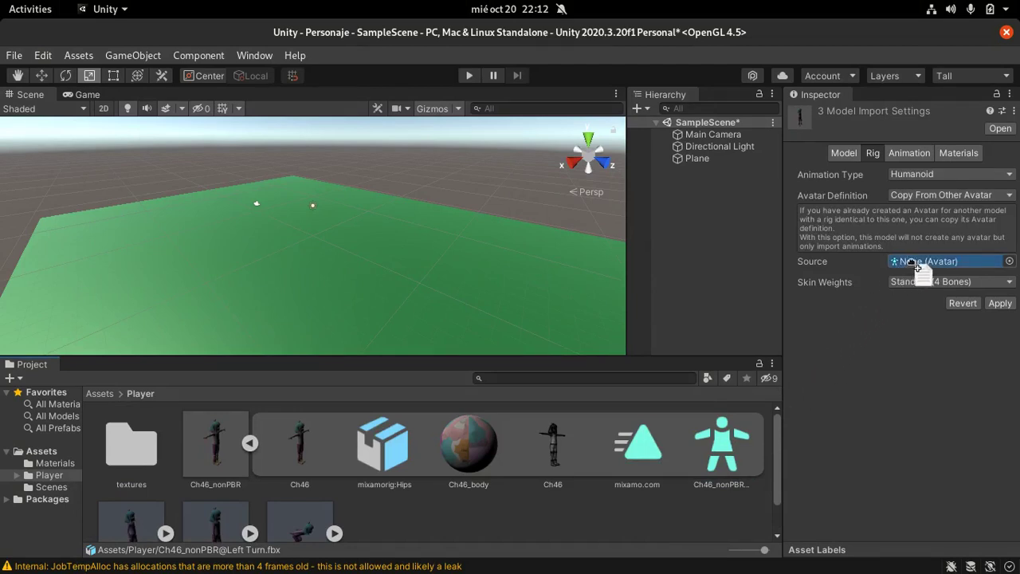
left_click_drag(918, 267, 960, 264)
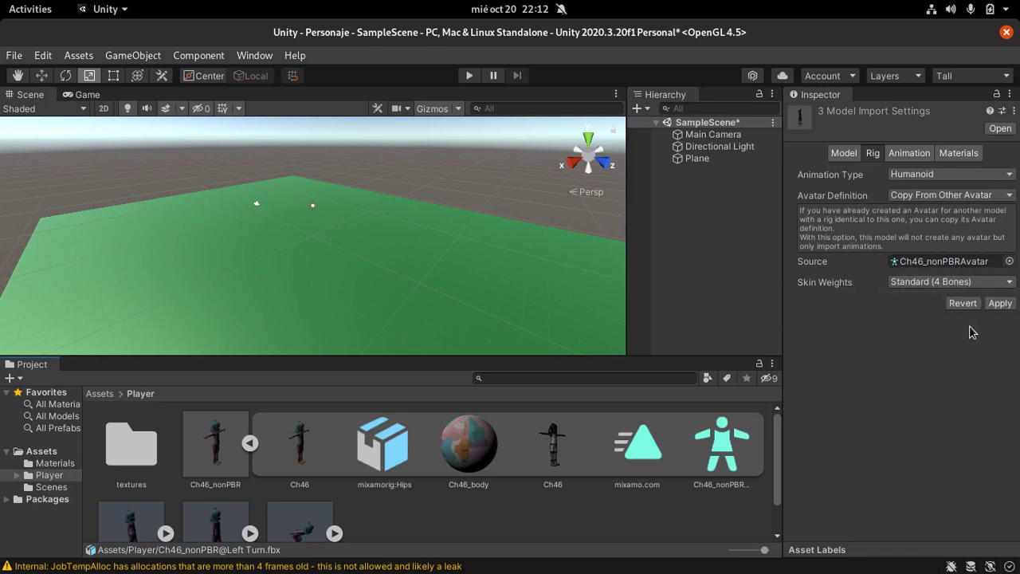
left_click(1000, 306)
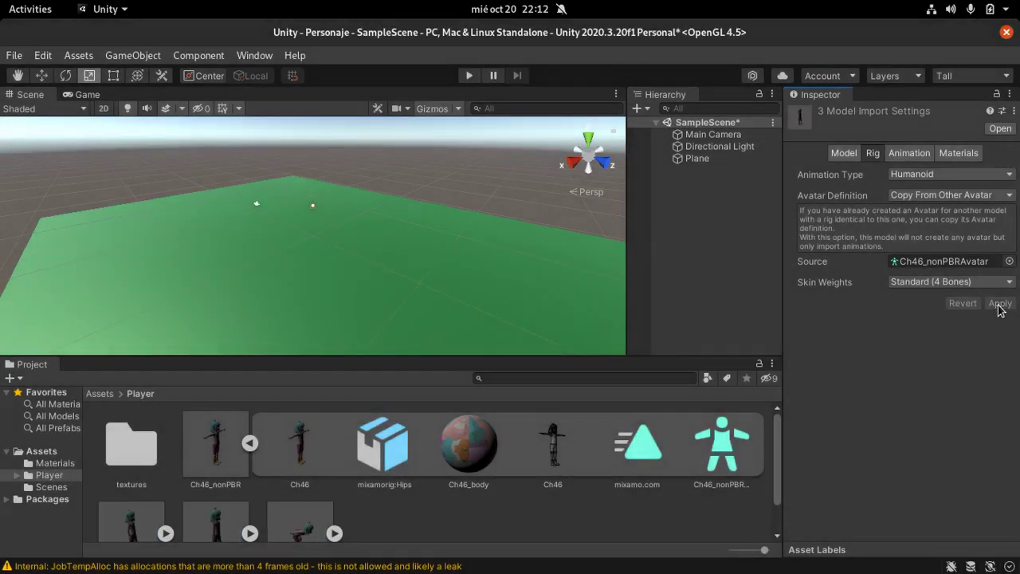
- Select only the Ch46_nonPBR@Idle file in the Project panel to show its Humanoid rig settings
left_click(251, 445)
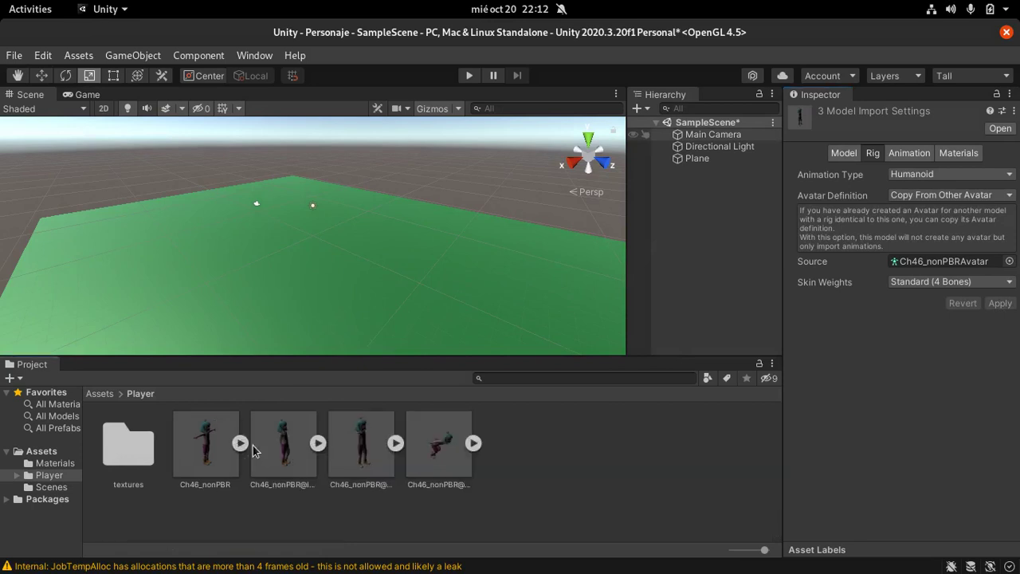
left_click(656, 462)
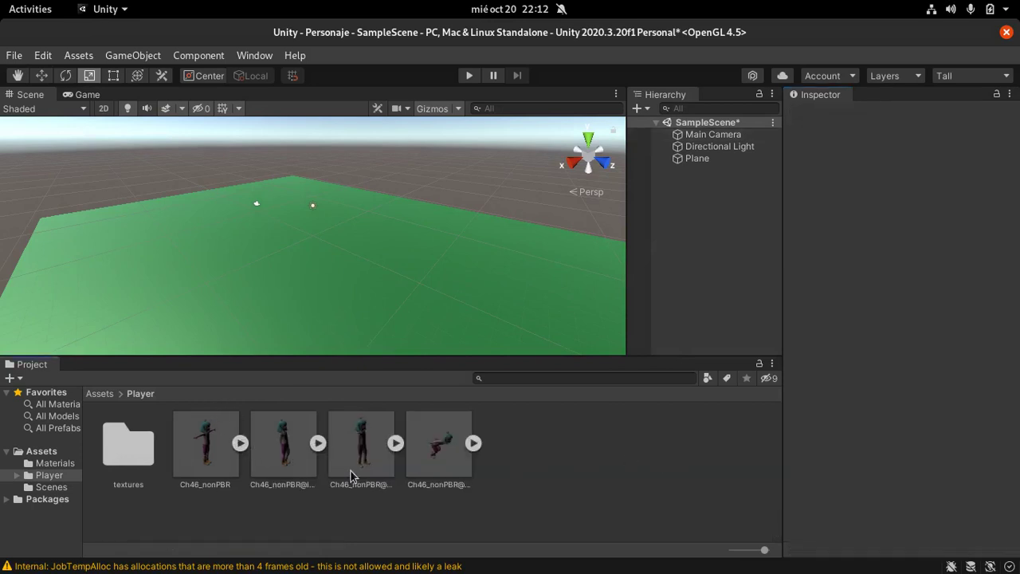
left_click(274, 446)
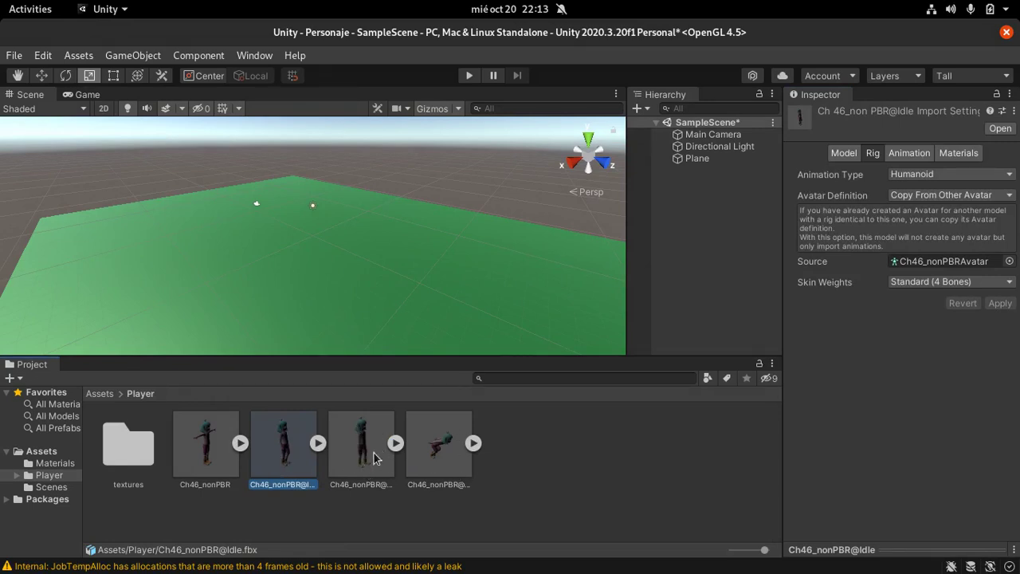
left_click(636, 471)
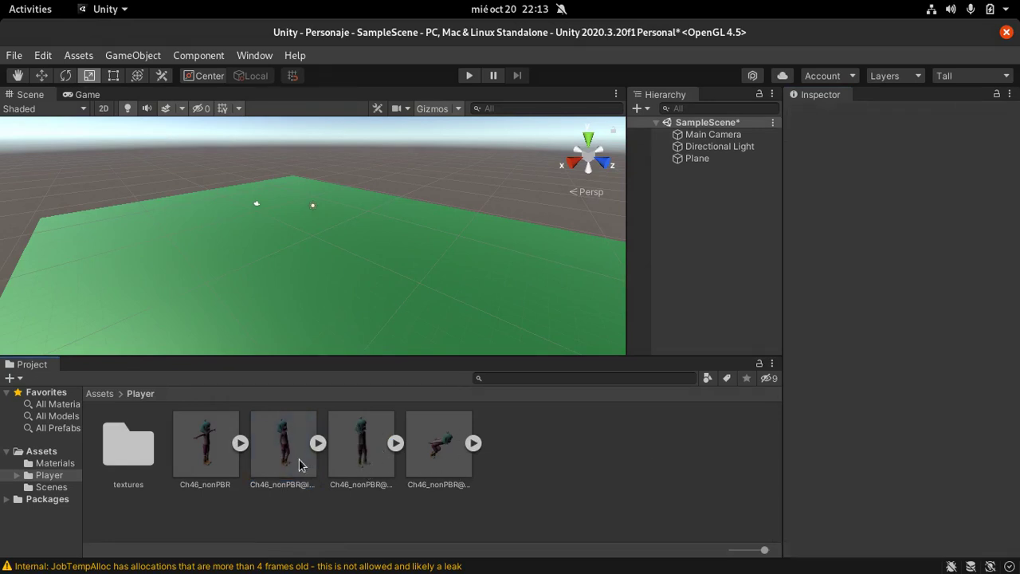
left_click(289, 435)
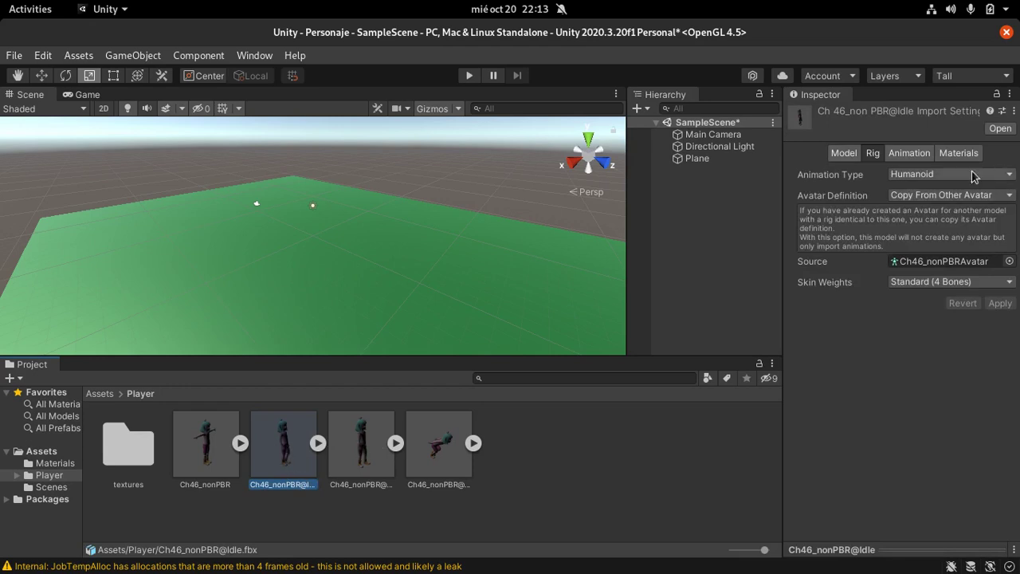
- Show the Idle file's Animation import settings down to Loop Time and Root Transform options
left_click(921, 162)
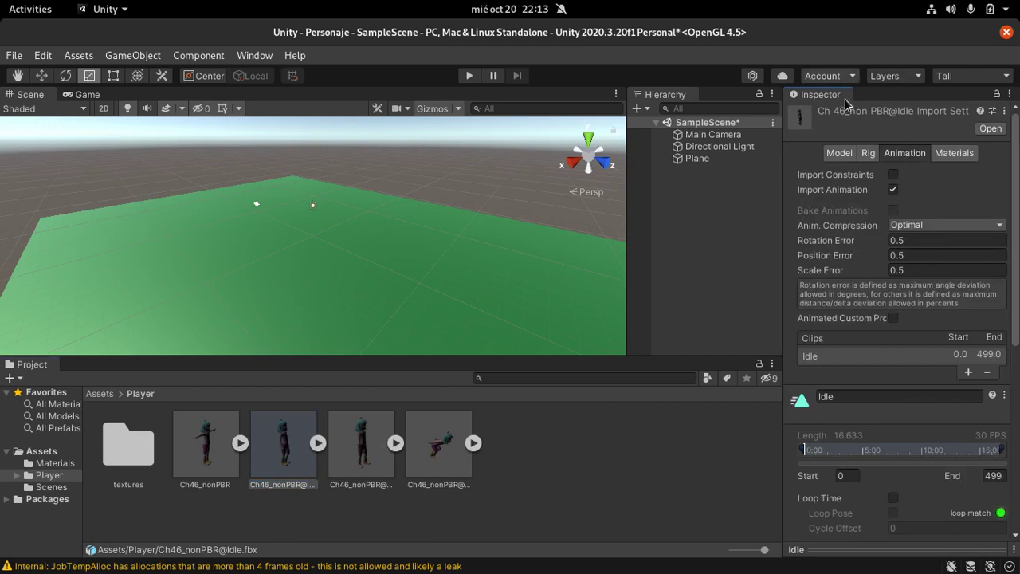
left_click(295, 450)
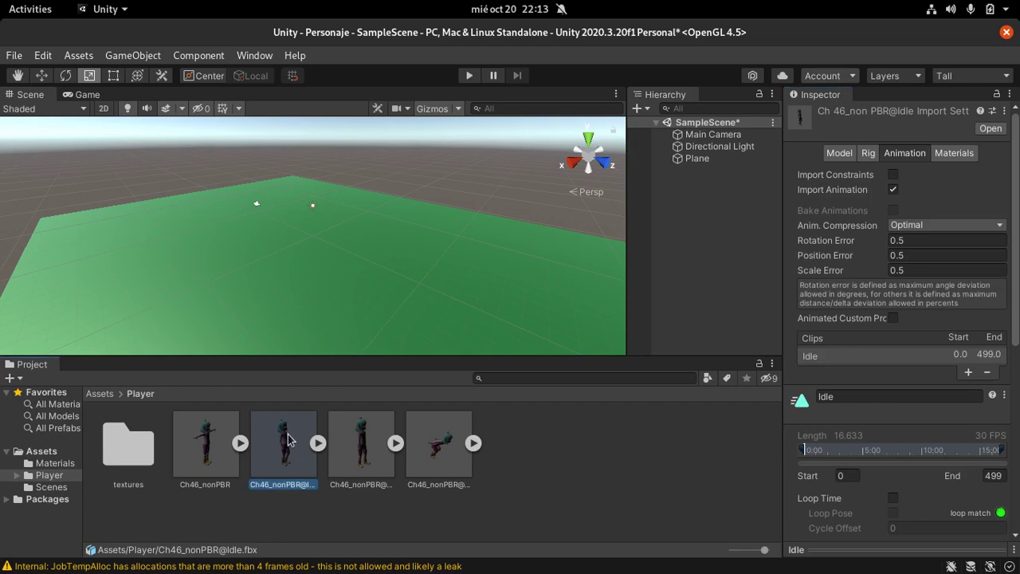
left_click(903, 159)
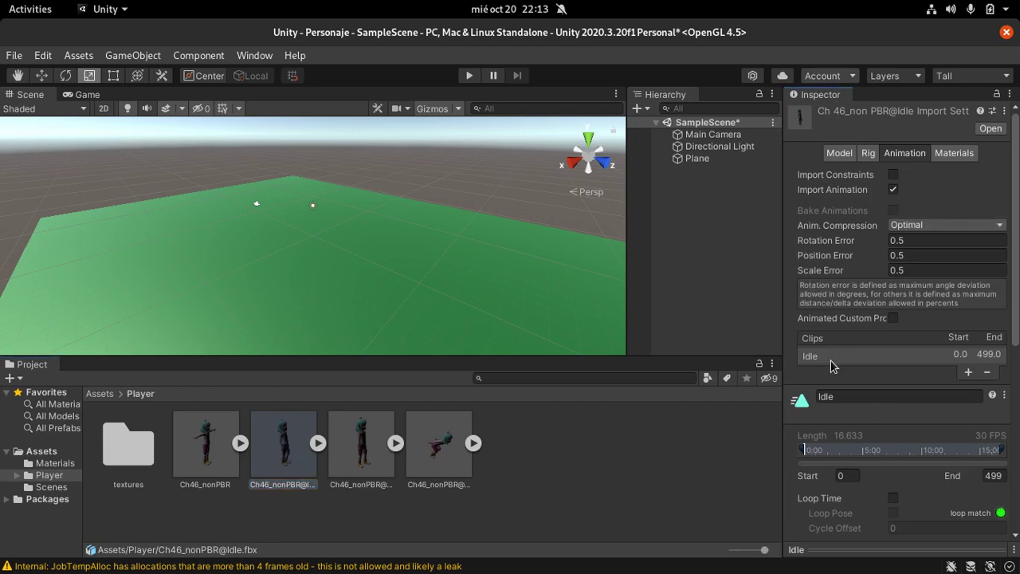
scroll(831, 355, "down", 3)
scroll(831, 284, "down", 3)
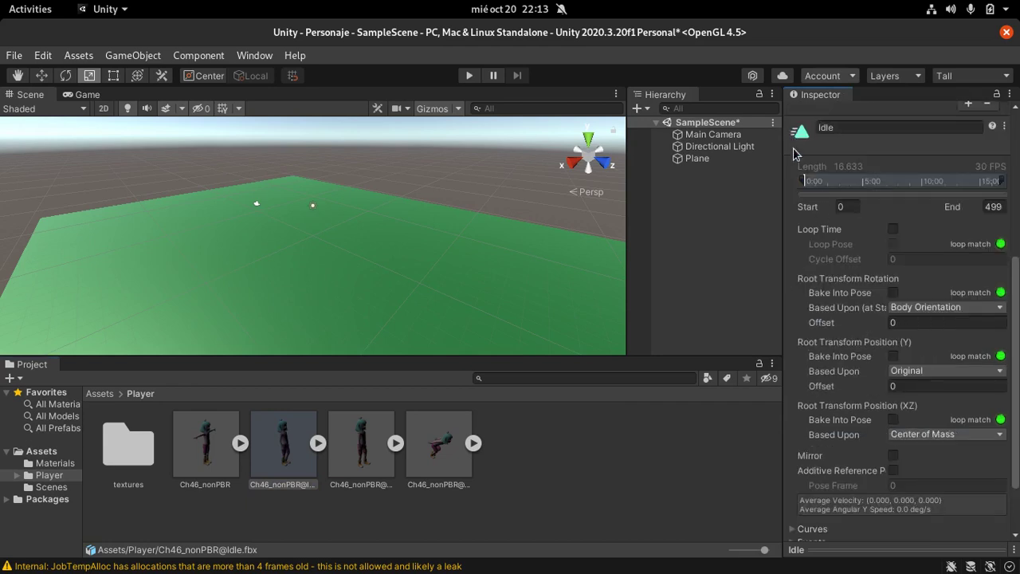
- Turn on Loop Time for the Idle clip and bake root rotation into pose, based upon Original
left_click(845, 127)
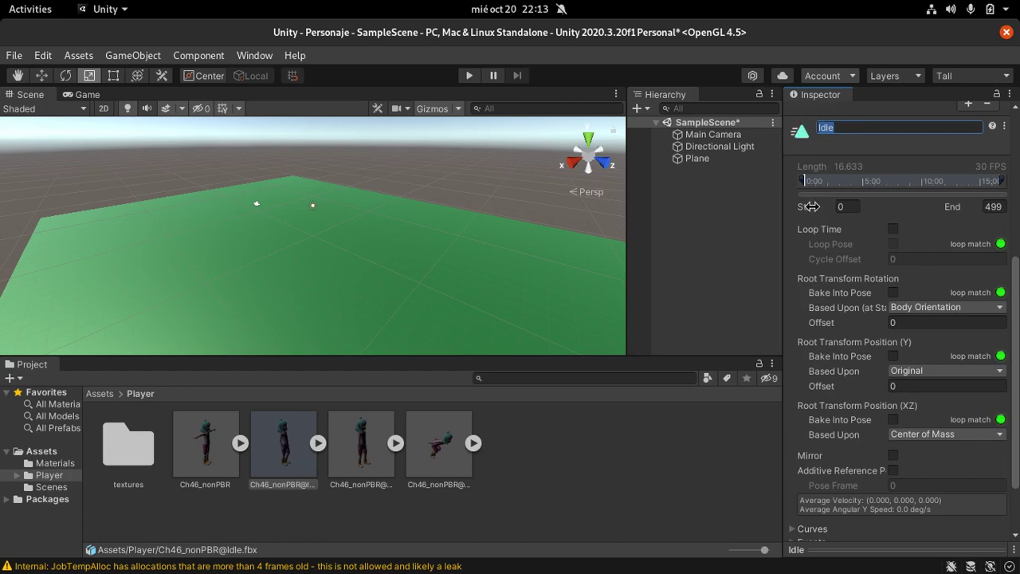
left_click(893, 229)
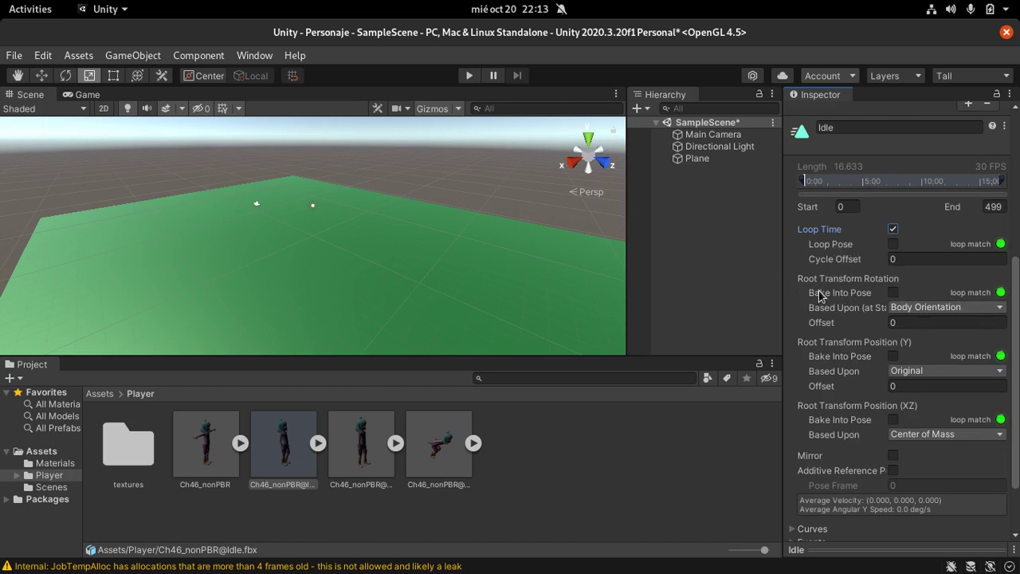
left_click(892, 293)
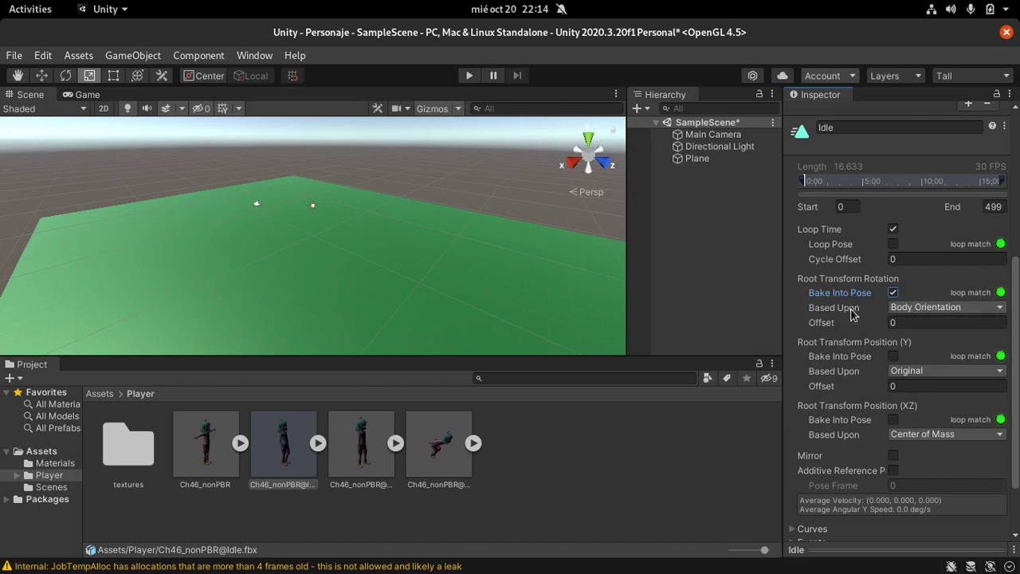
left_click(922, 310)
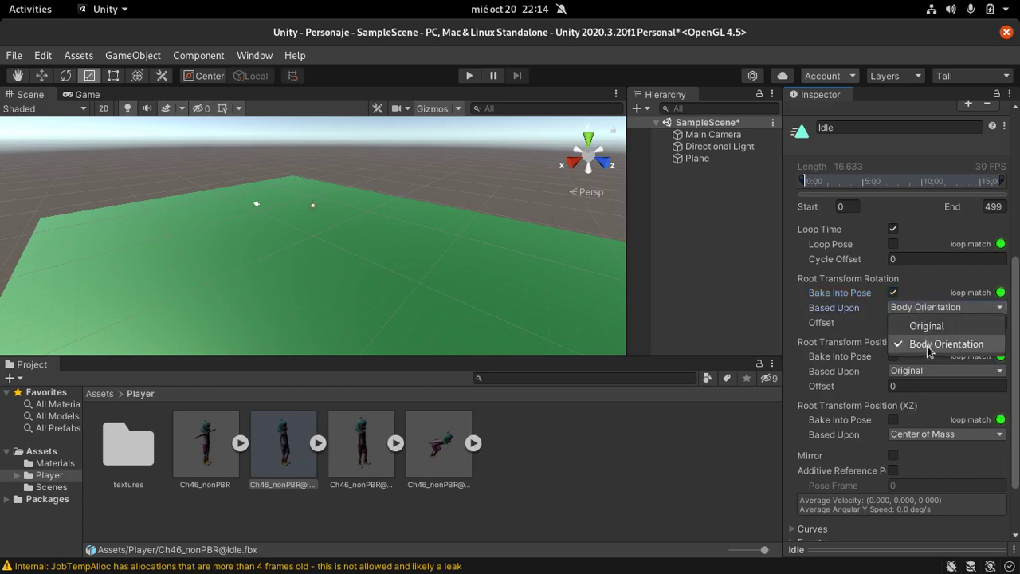
left_click(929, 326)
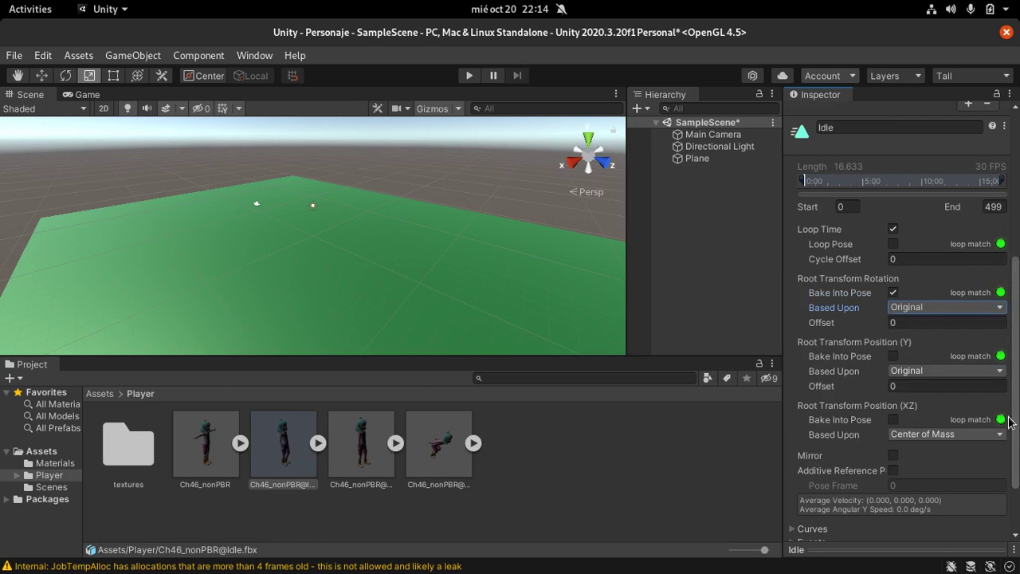
- Bake root Position (Y) and Position (XZ) into the Idle pose
left_click(894, 356)
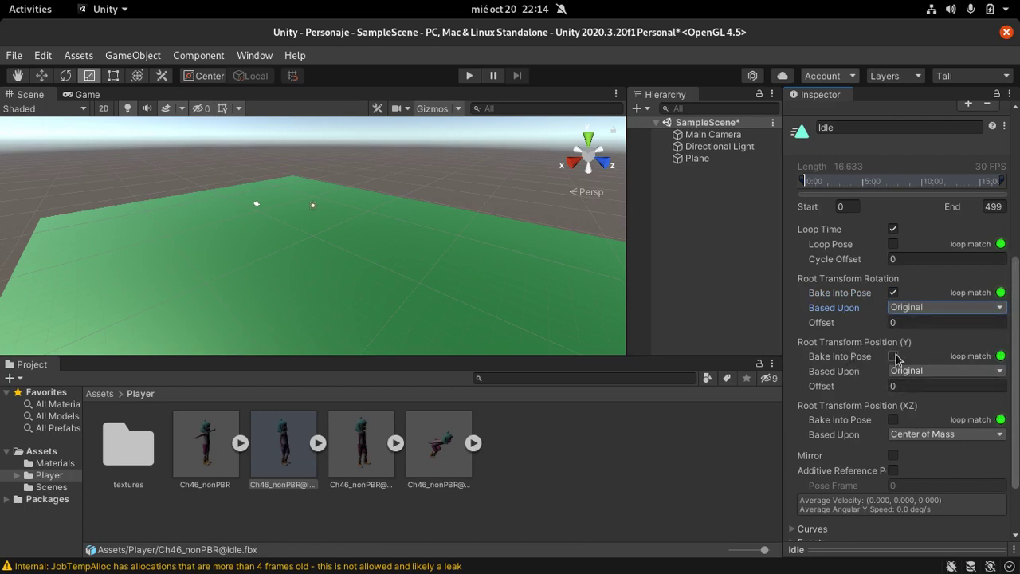
left_click(894, 419)
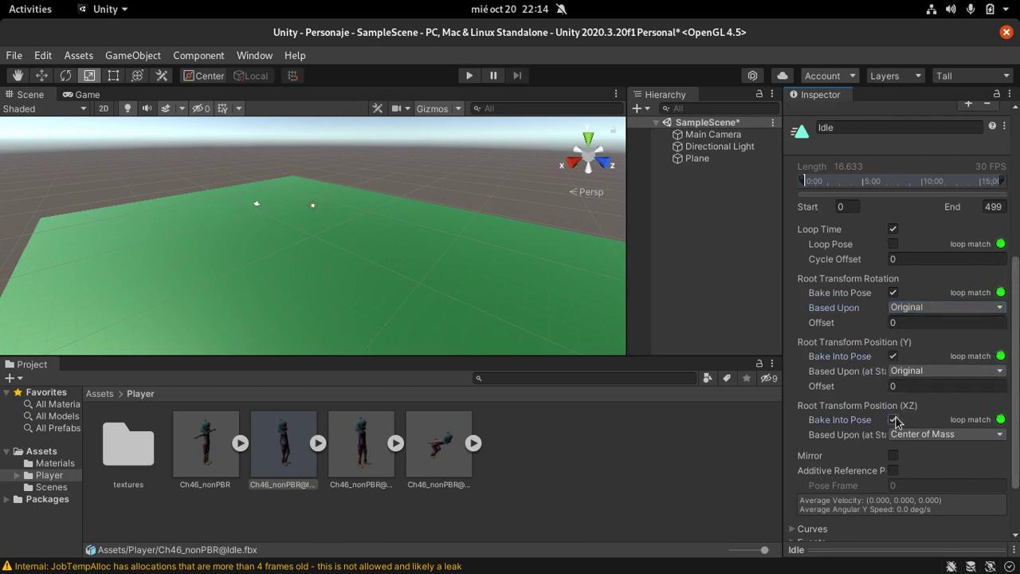
scroll(840, 480, "down", 3)
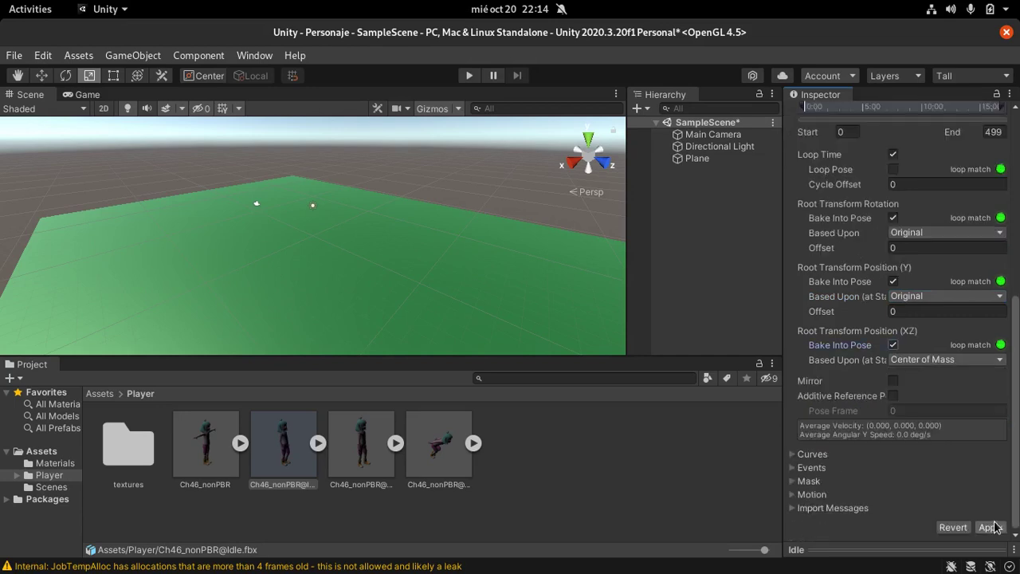
- Preview the Idle animation, apply its import settings, and select the Ch46_nonPBR@Left Turn asset
left_click_drag(877, 548, 859, 448)
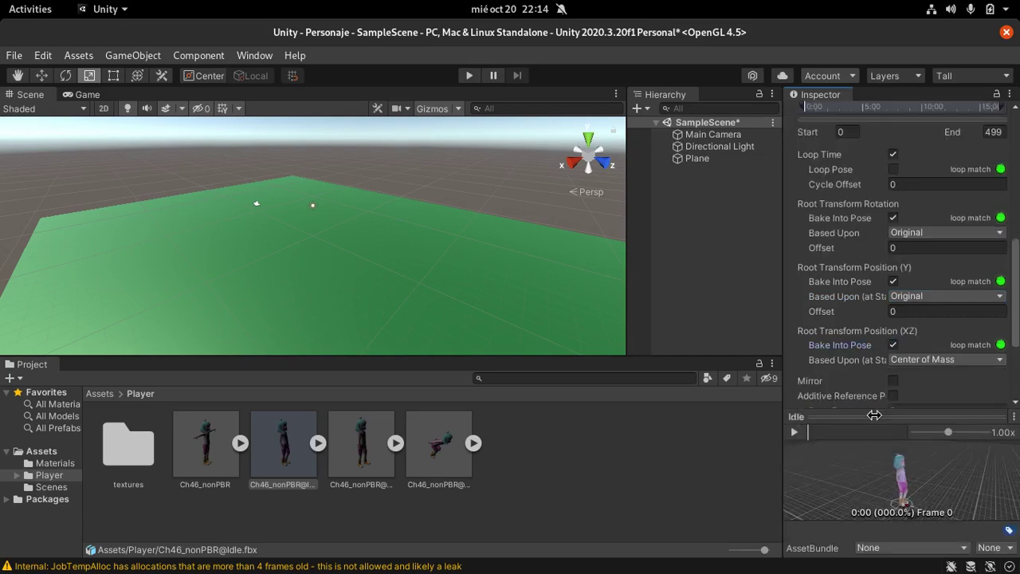
left_click(793, 431)
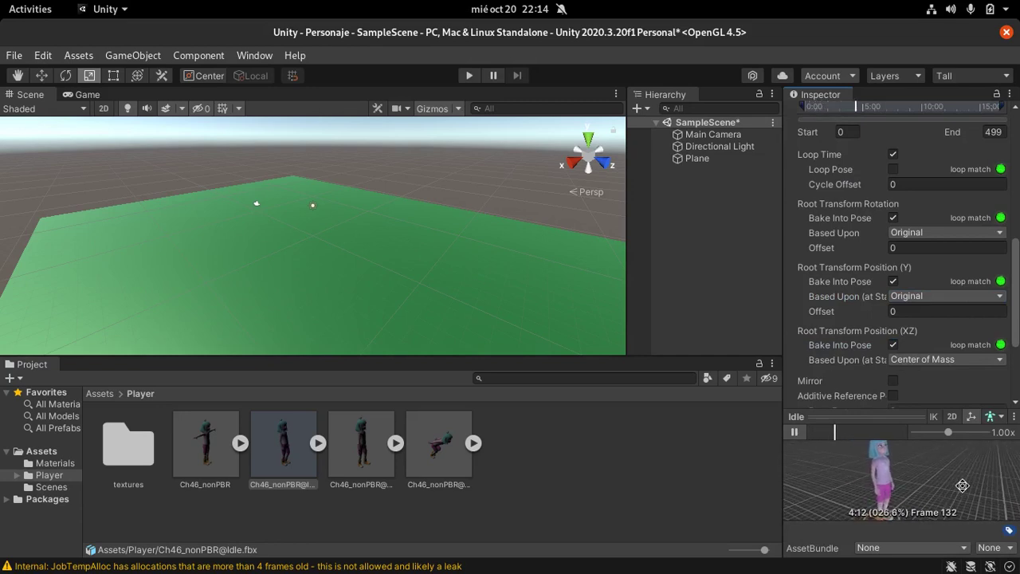
scroll(909, 359, "up", 5)
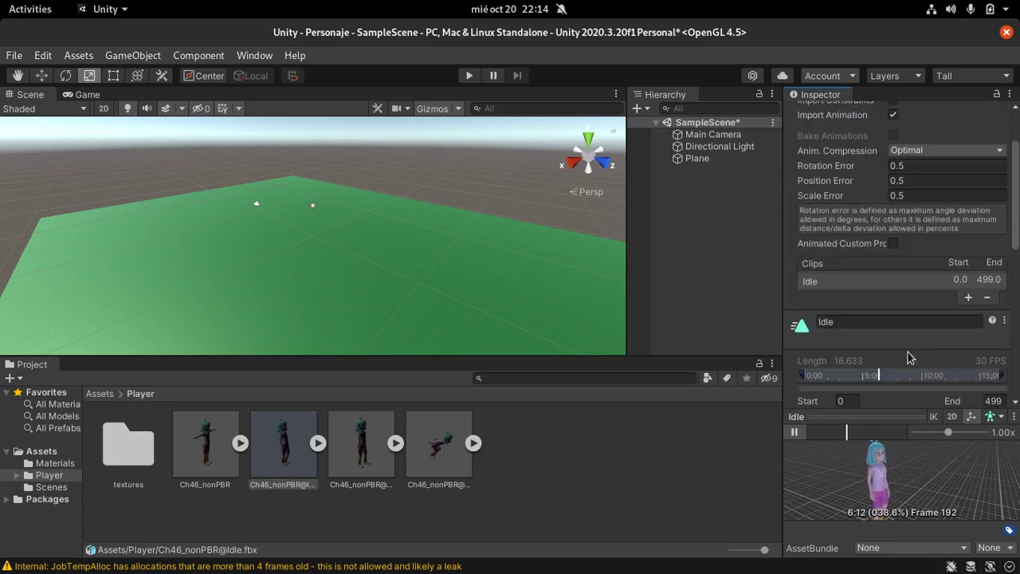
scroll(916, 387, "down", 8)
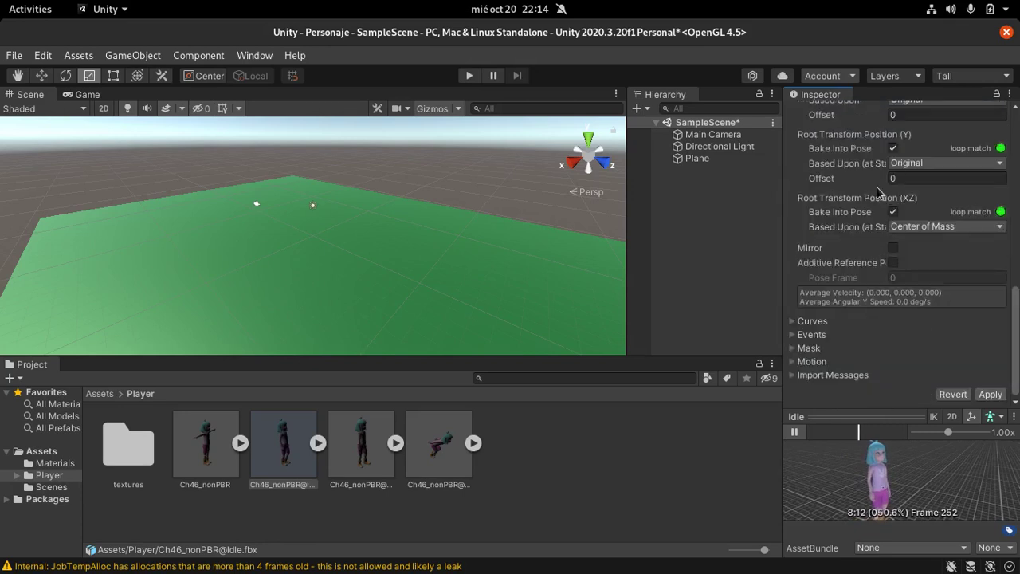
left_click(990, 396)
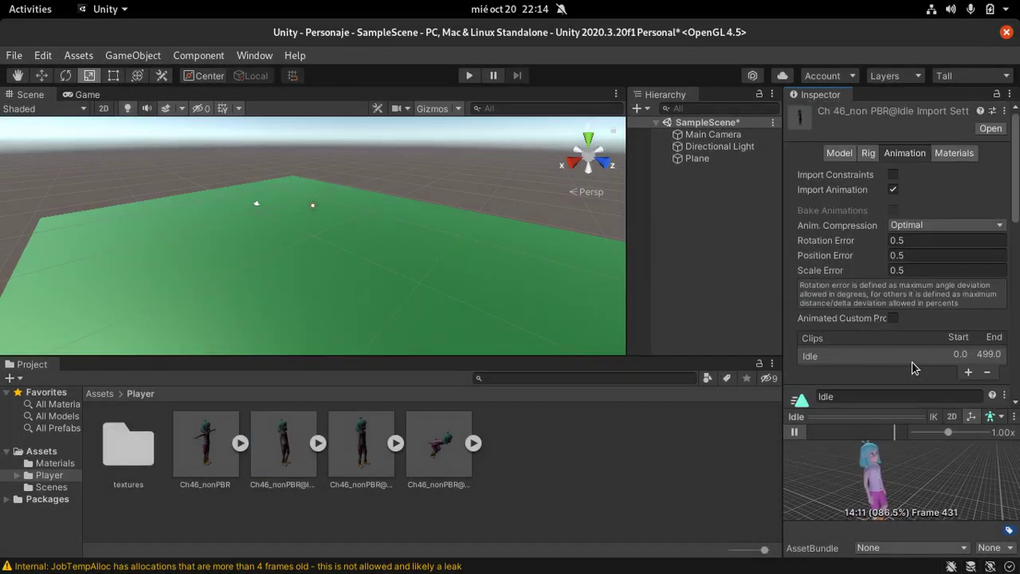
left_click(364, 464)
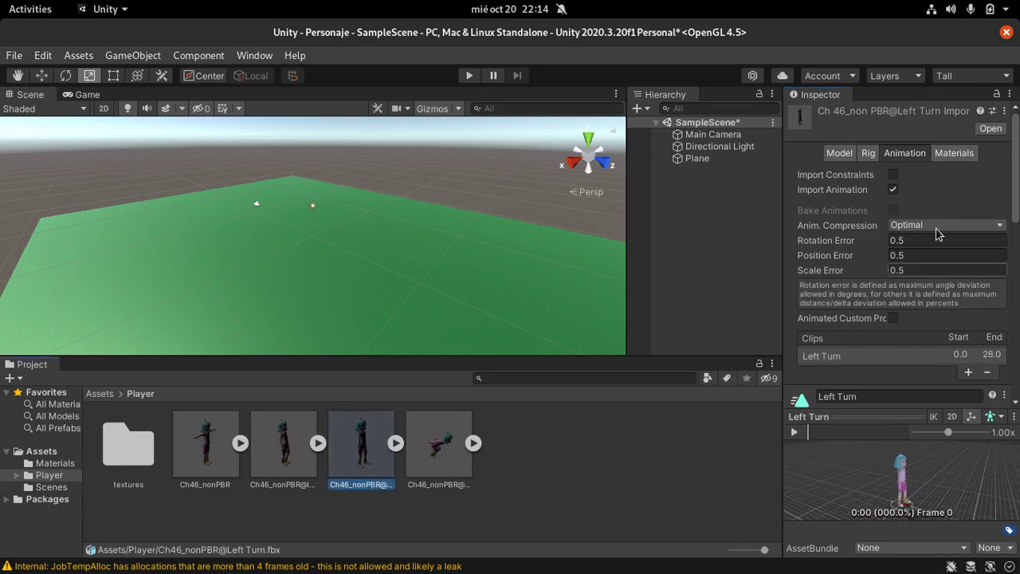
- Turn on Loop Time for Left Turn and bake root rotation into pose based upon Original
scroll(869, 266, "down", 3)
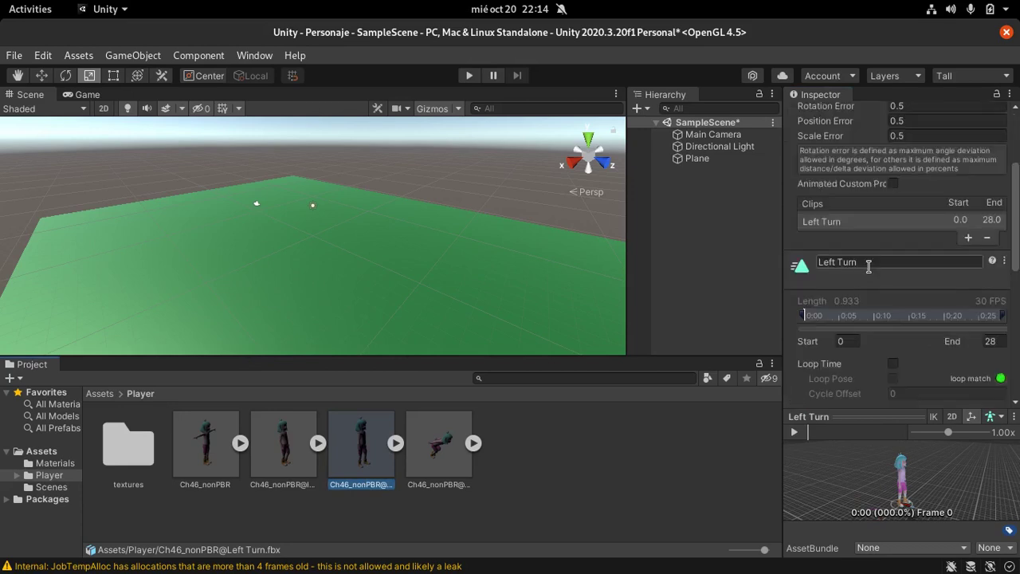
scroll(868, 266, "up", 3)
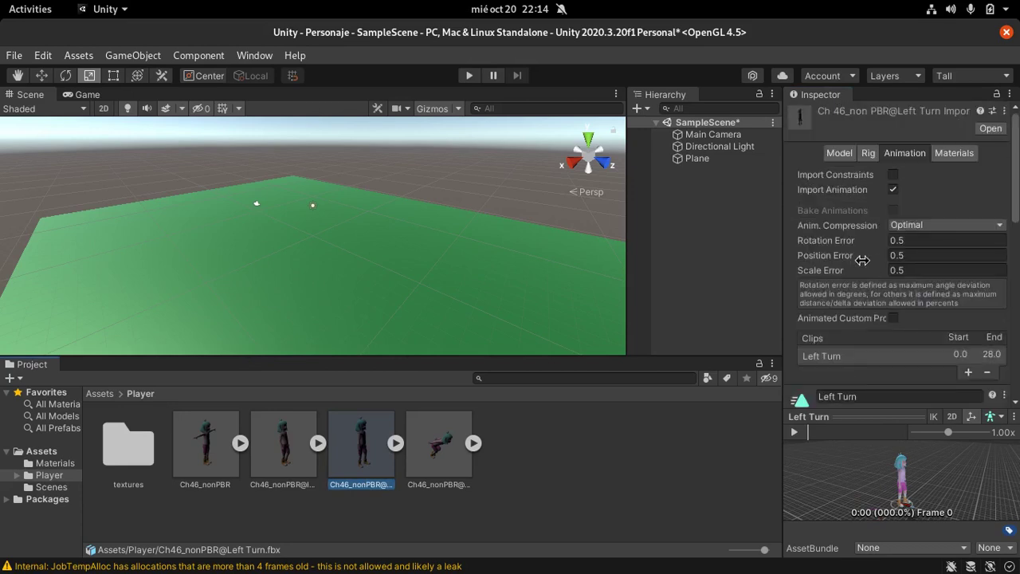
scroll(864, 259, "down", 3)
scroll(866, 275, "down", 3)
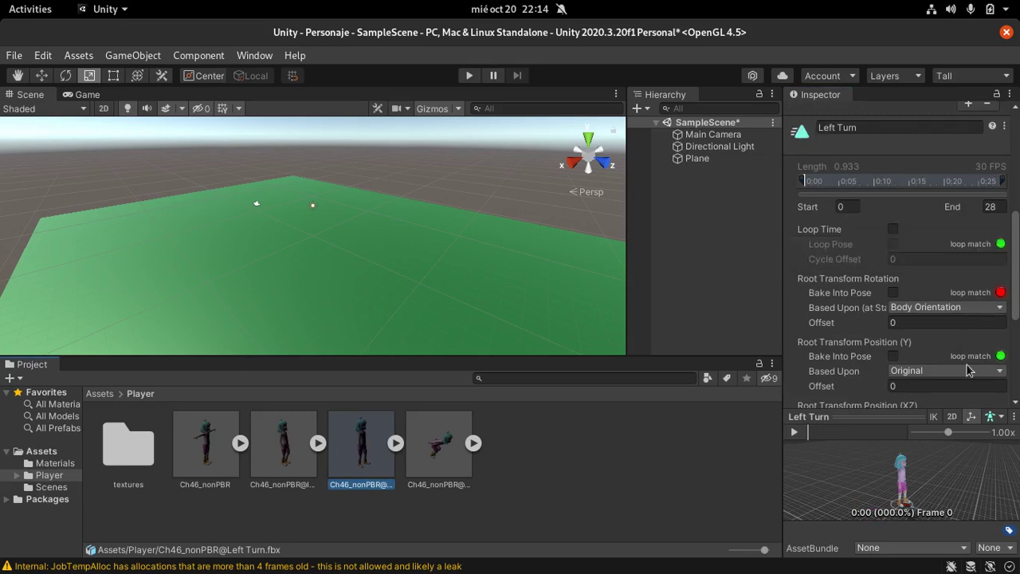
left_click(892, 229)
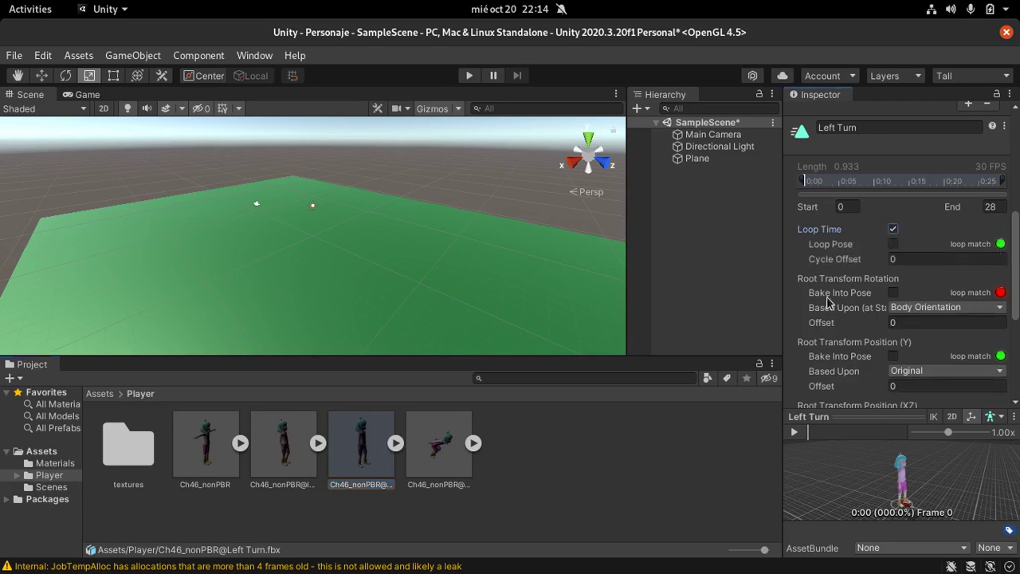
left_click(892, 293)
left_click(983, 307)
left_click(932, 323)
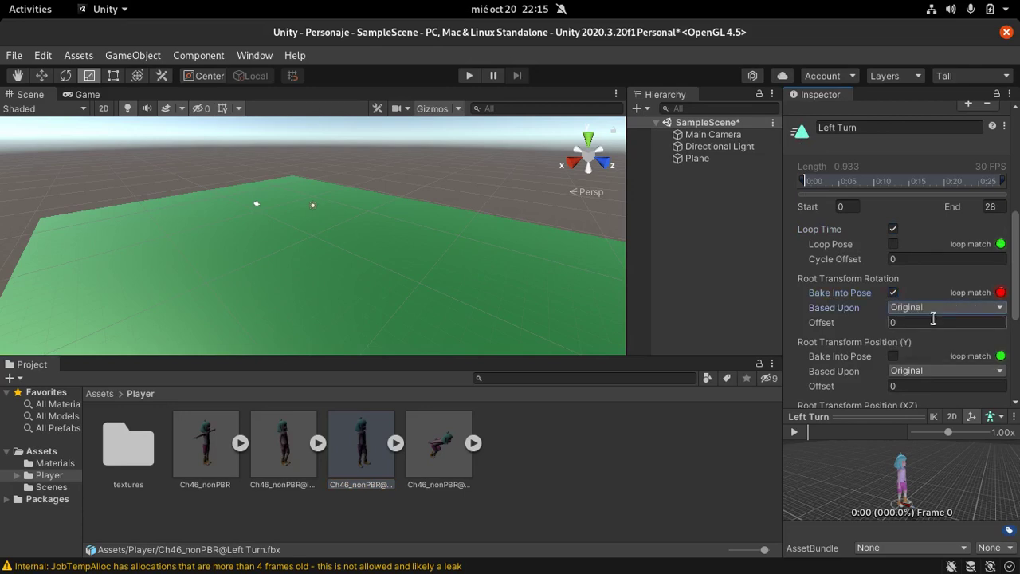
- Bake root Y and XZ position into the Left Turn pose and play its preview
scroll(890, 356, "down", 3)
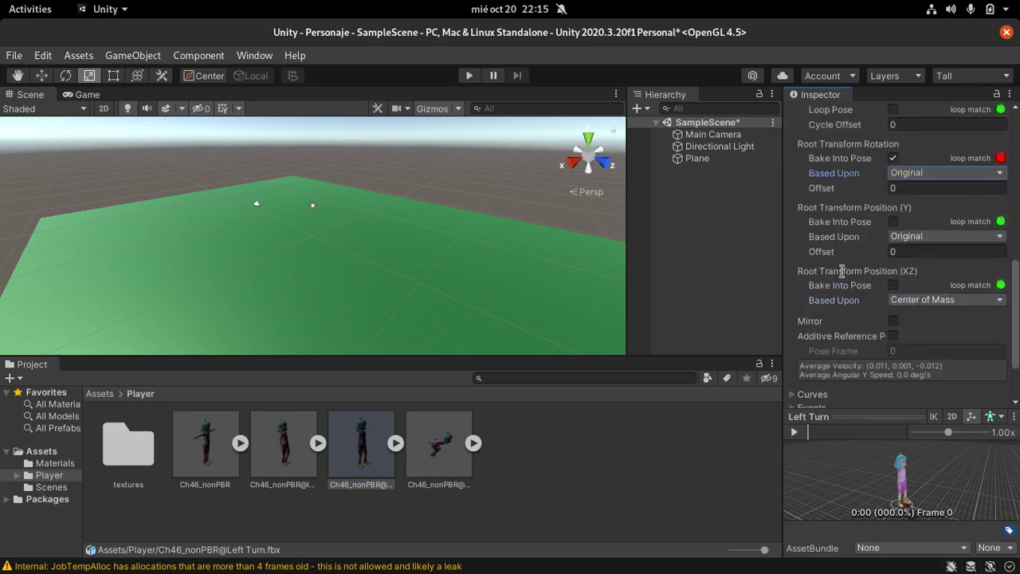
left_click(893, 222)
left_click(893, 284)
left_click(794, 432)
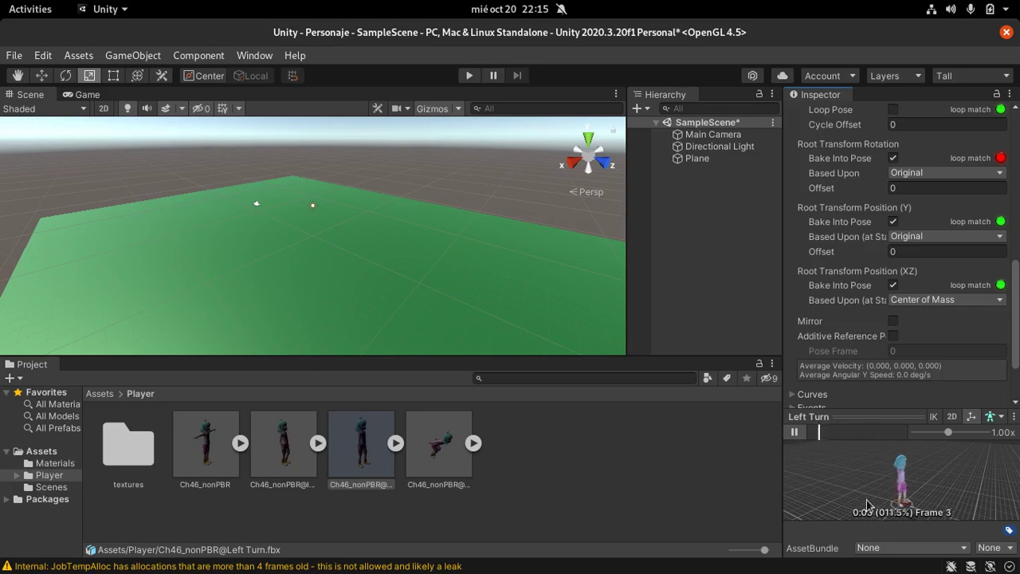
- Turn Loop Time off for Left Turn and apply the settings
scroll(828, 251, "up", 3)
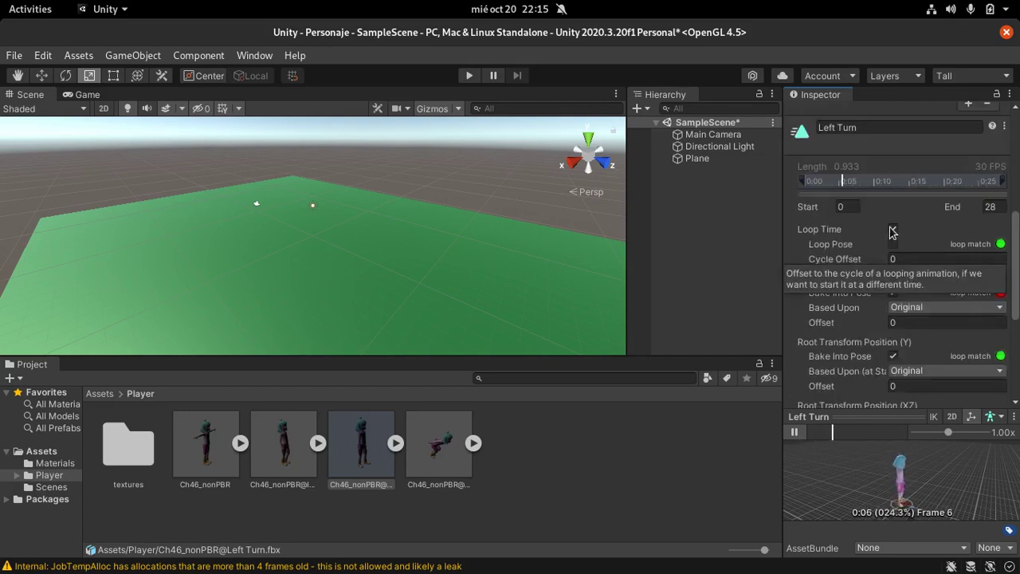
left_click(893, 230)
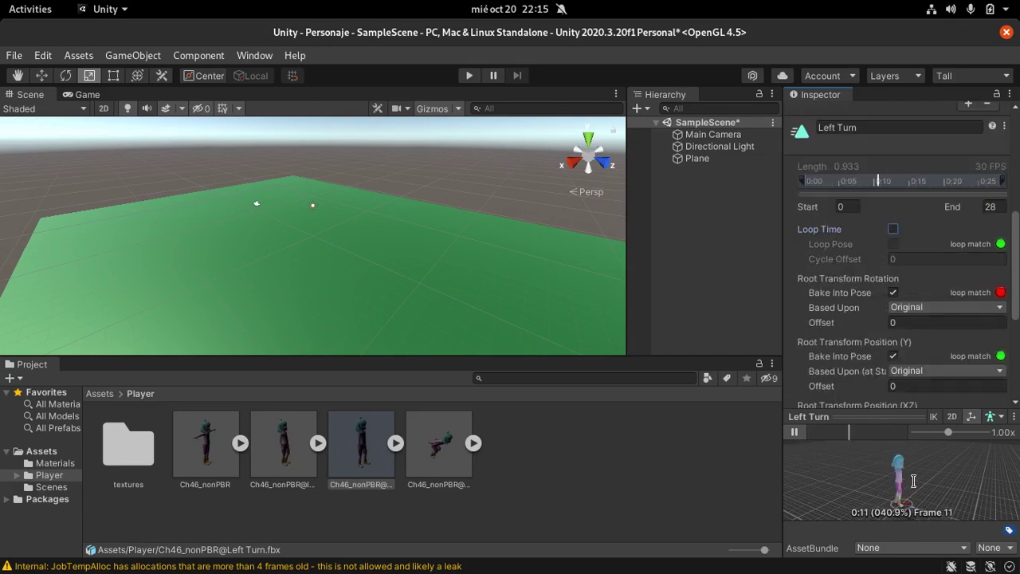
scroll(898, 381, "down", 5)
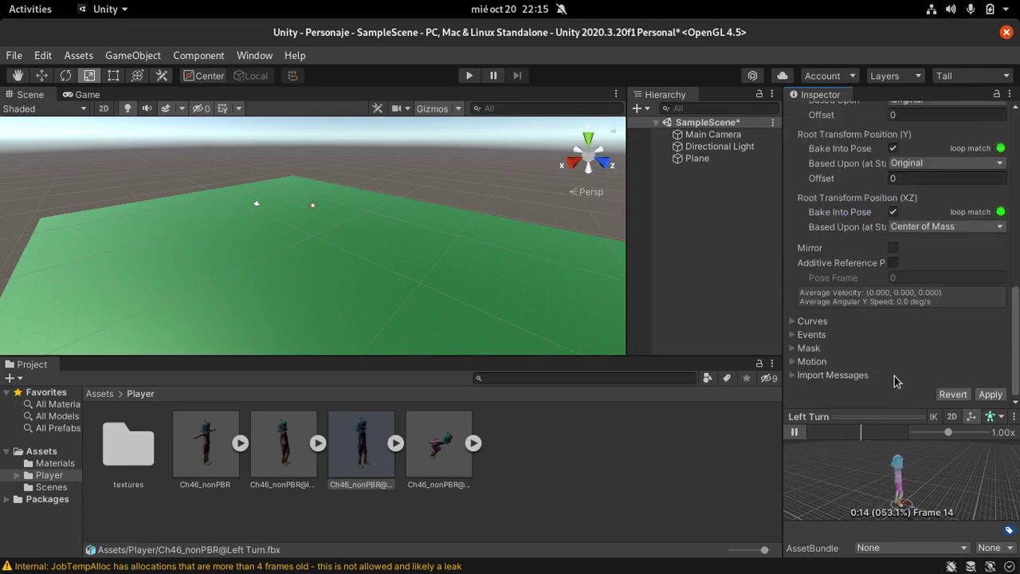
left_click(991, 393)
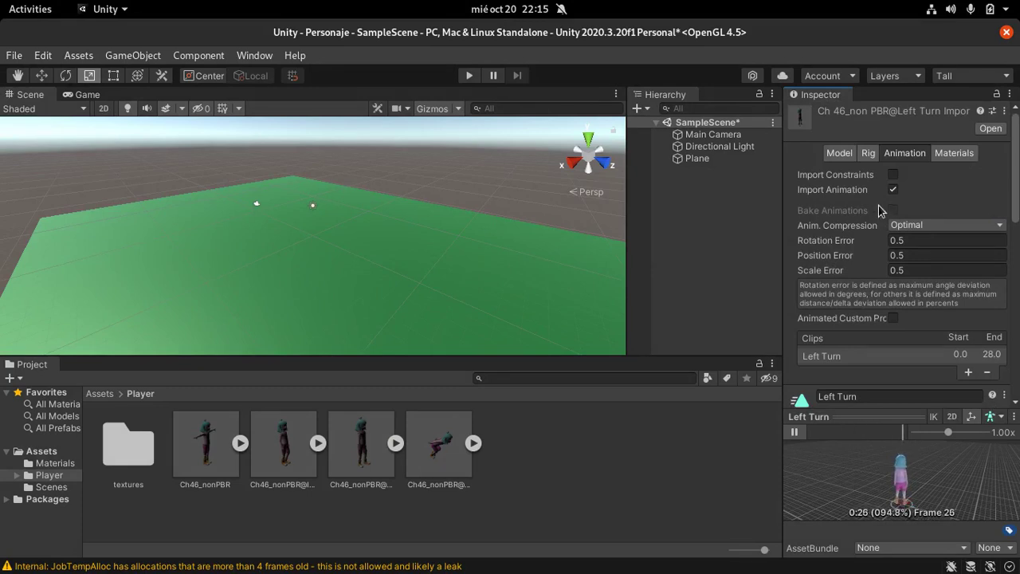
- Turn Loop Time back on, apply the Left Turn settings again, and deselect the asset
scroll(885, 211, "down", 5)
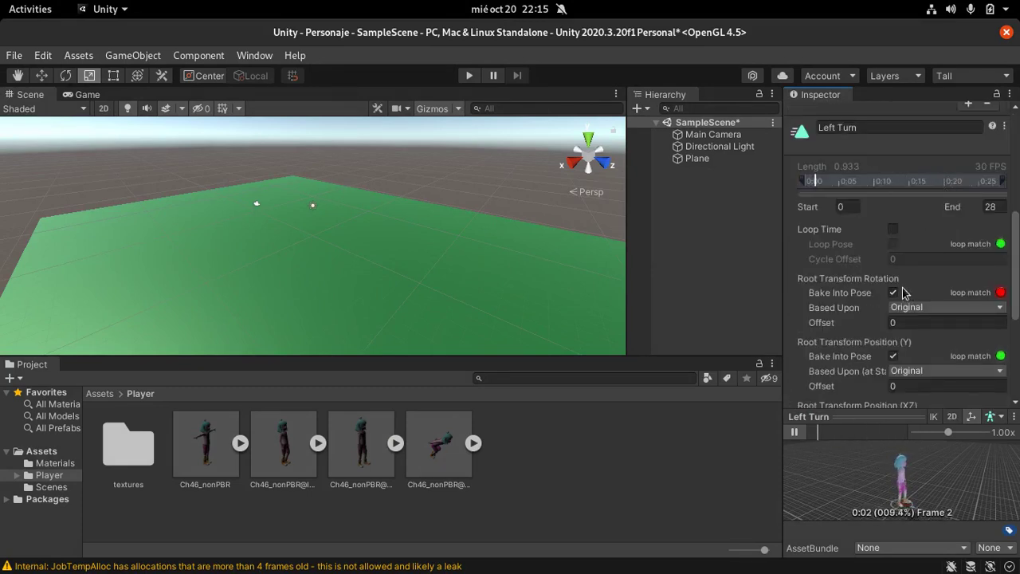
left_click(893, 230)
scroll(912, 336, "down", 5)
left_click(1001, 394)
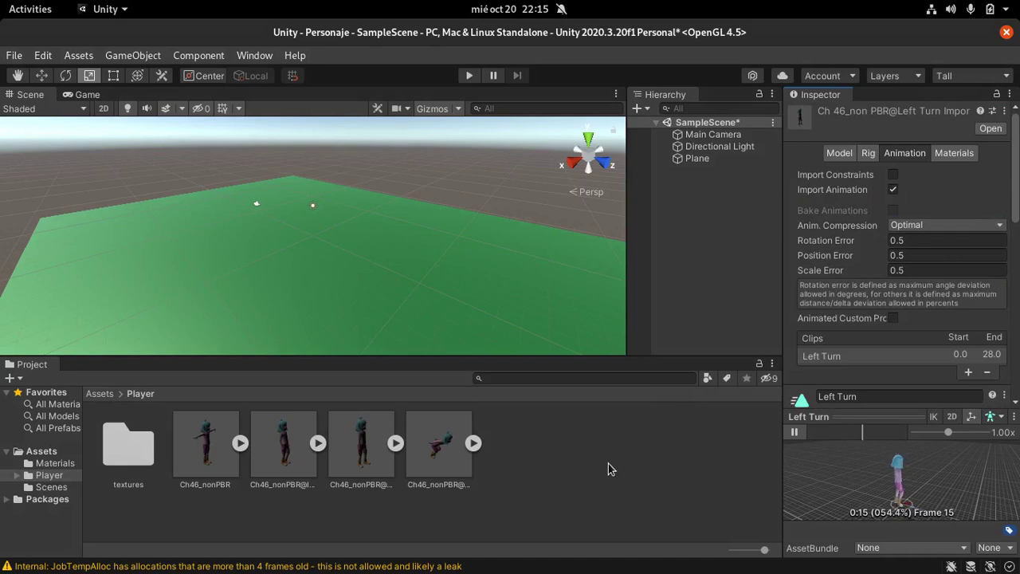
left_click(548, 491)
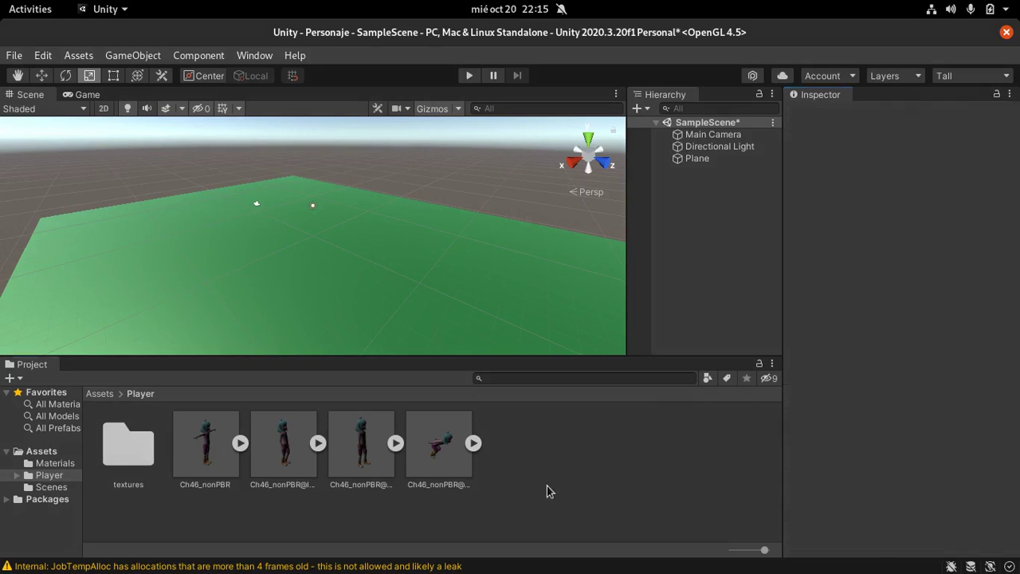
- Select Ch46_nonPBR@Run, enable Loop Time, and bake root rotation into pose based upon Original
left_click(438, 440)
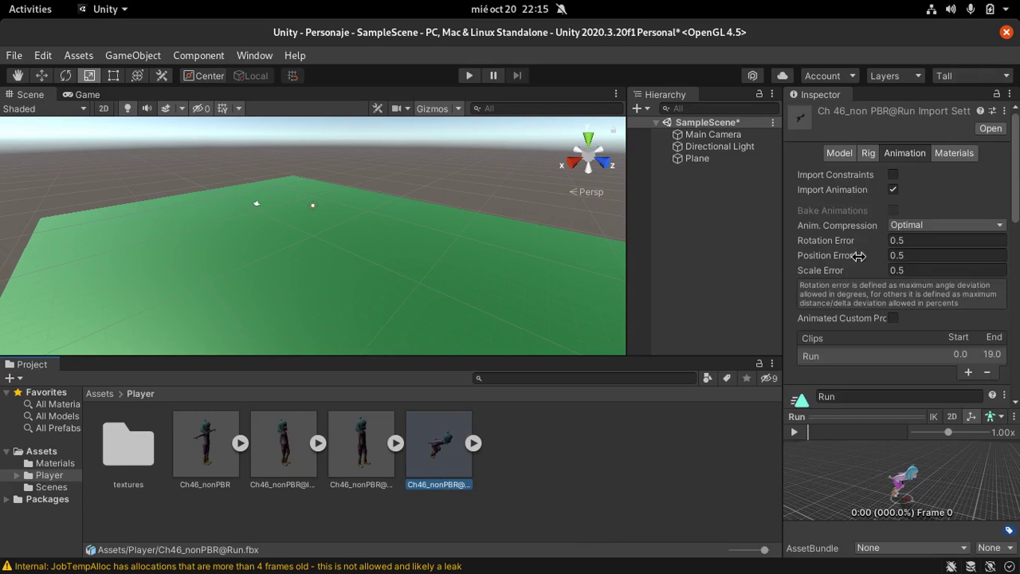
scroll(858, 255, "down", 5)
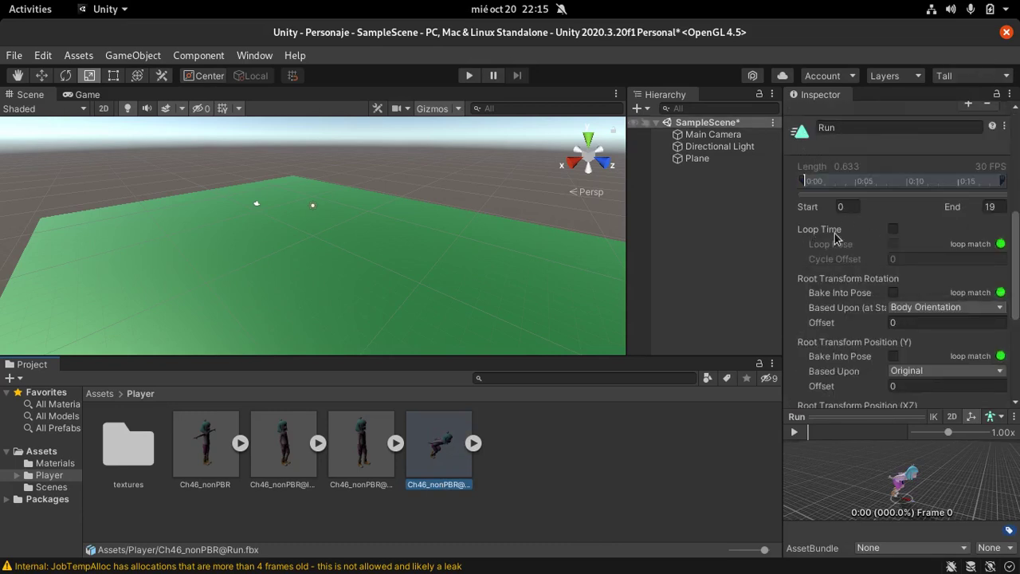
left_click(893, 229)
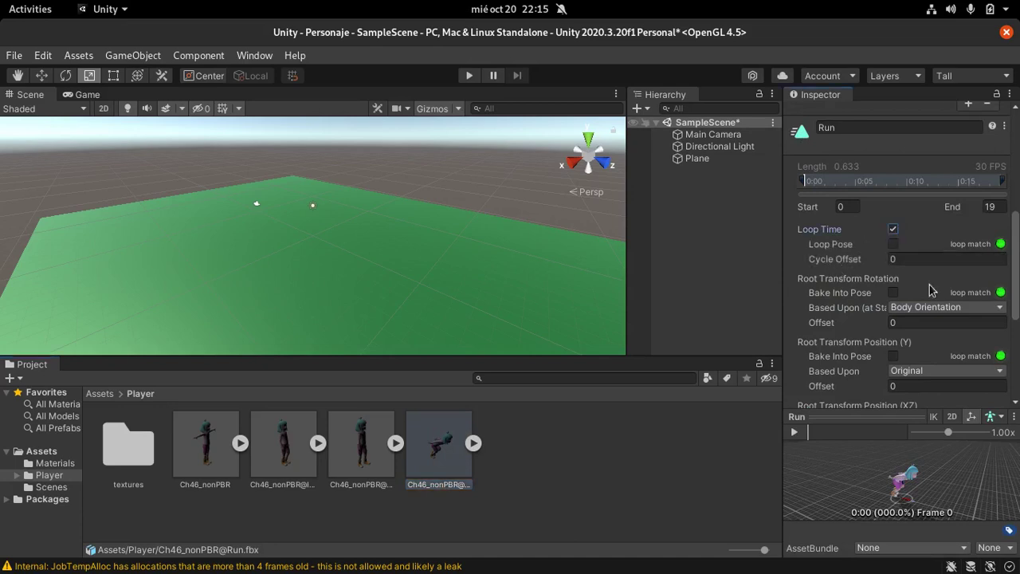
left_click(894, 293)
left_click(971, 309)
left_click(928, 327)
- Bake root Y and XZ position into the Run pose, apply, and deselect the asset
left_click(893, 357)
scroll(905, 362, "down", 5)
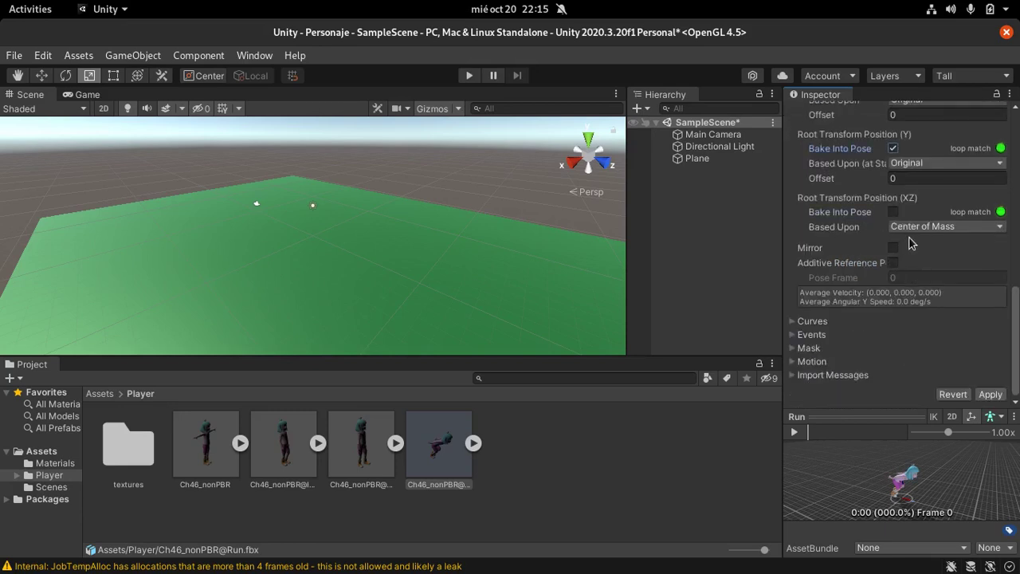
left_click(893, 212)
left_click(990, 395)
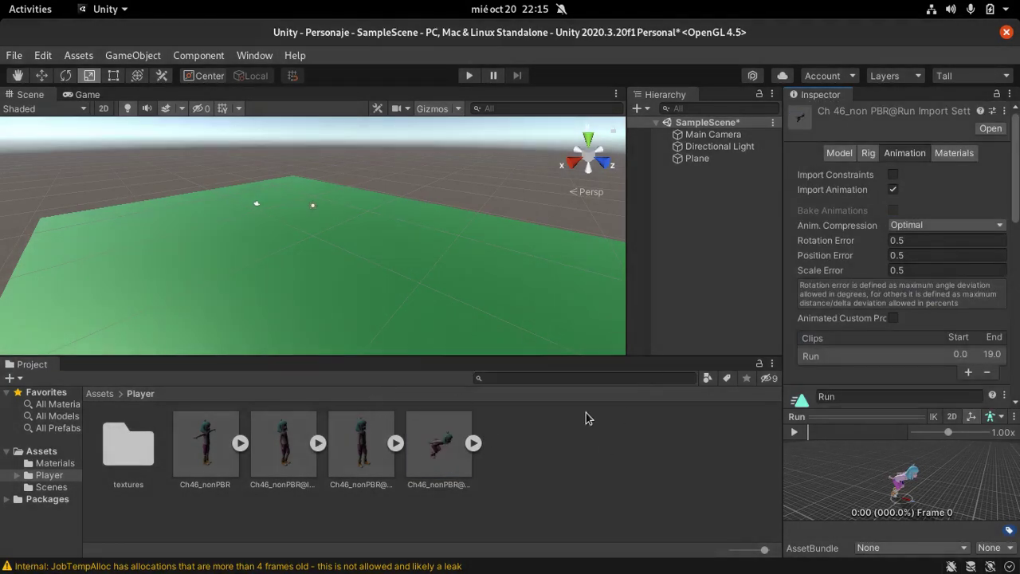
left_click(487, 186)
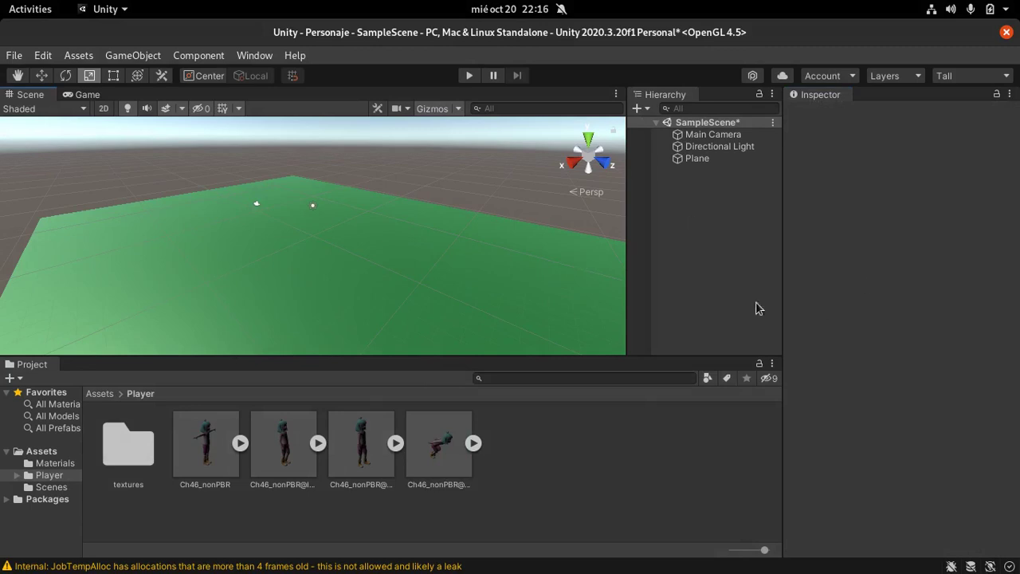